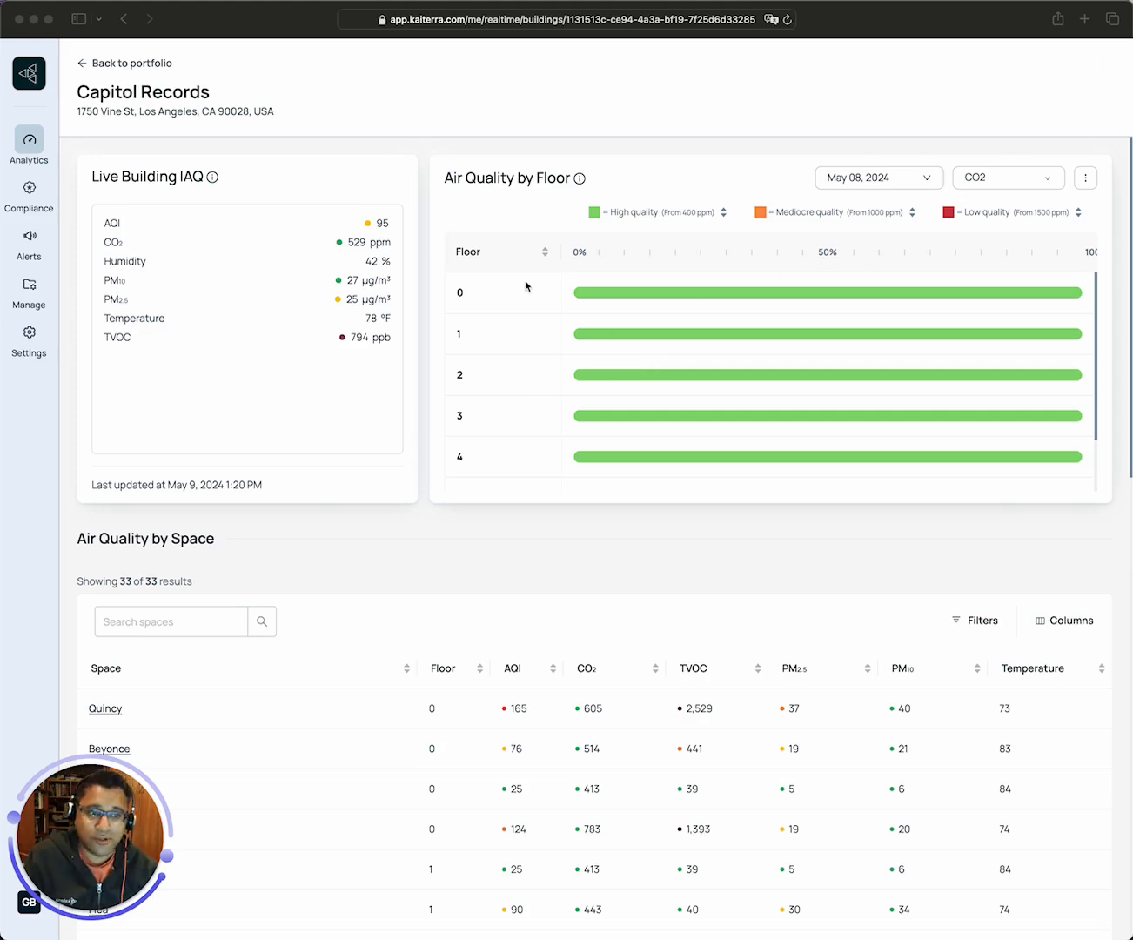
scroll(714, 407, "down", 2)
scroll(713, 409, "up", 1)
scroll(713, 408, "up", 1)
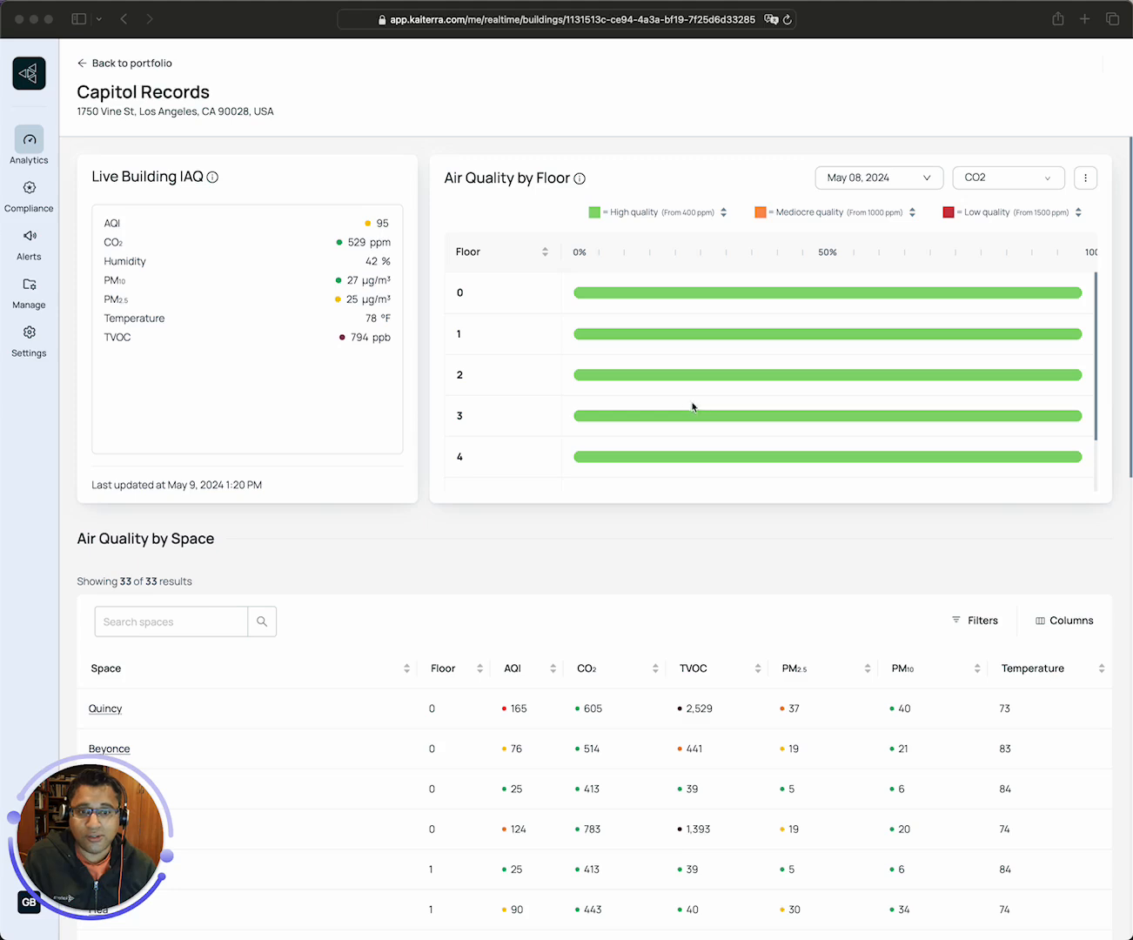
Step: Go to the Buildings & Spaces management page and start a new building named "30 Rockefeller Center"
left_click(28, 286)
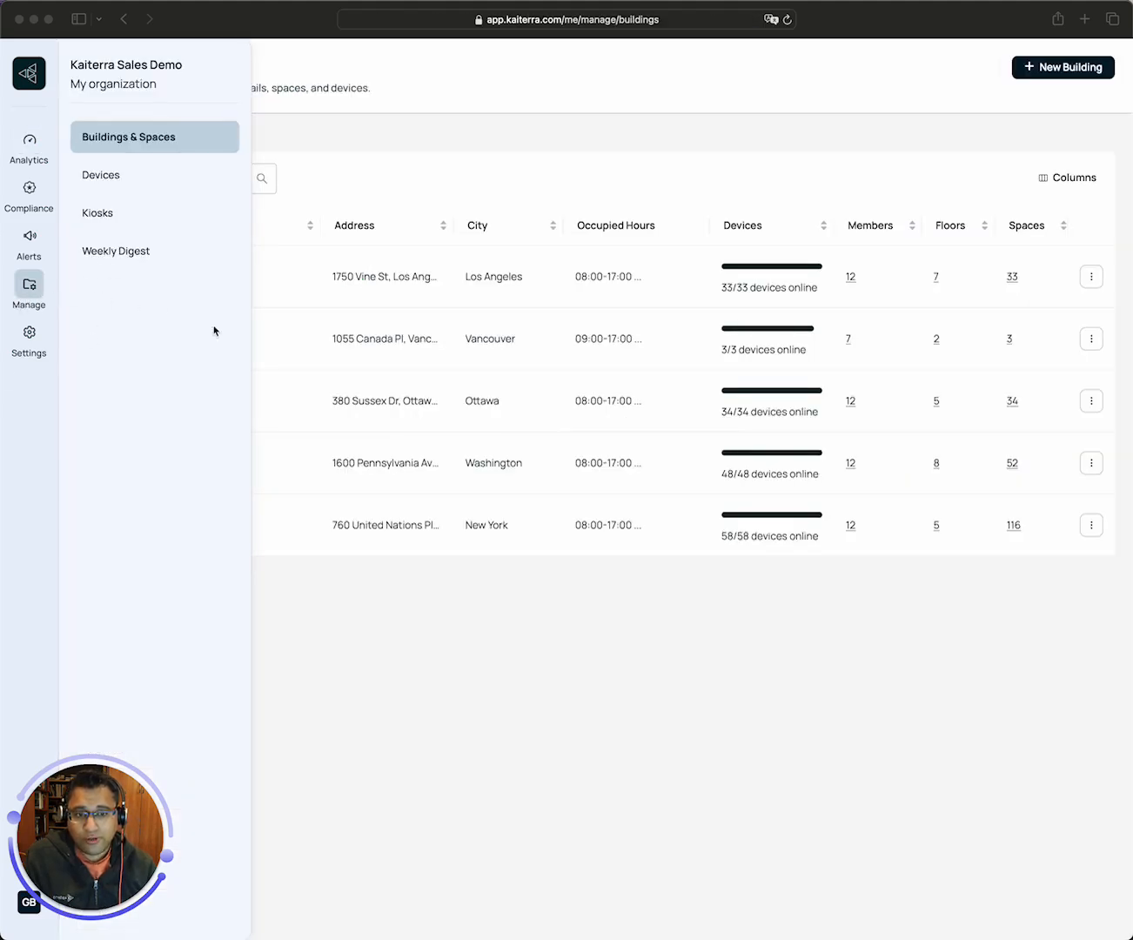
left_click(357, 663)
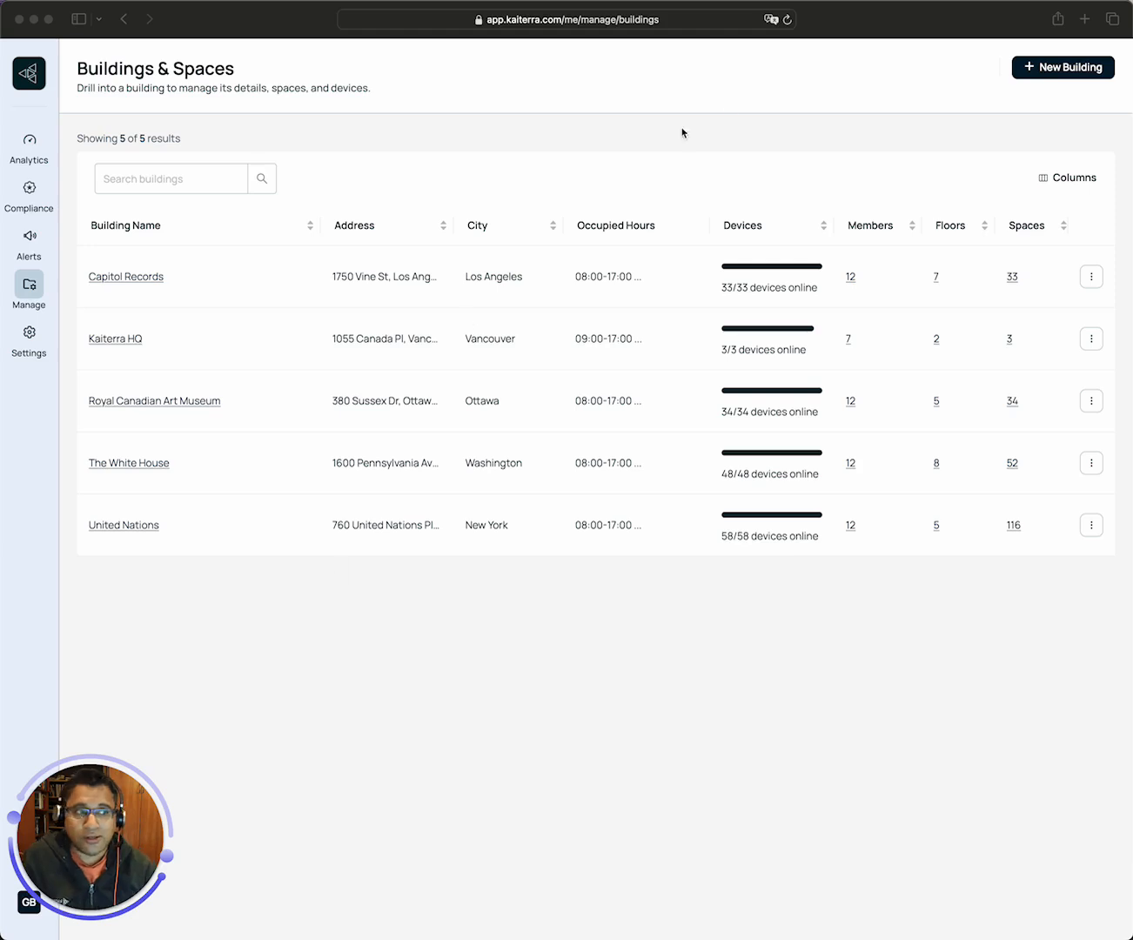
left_click(1034, 77)
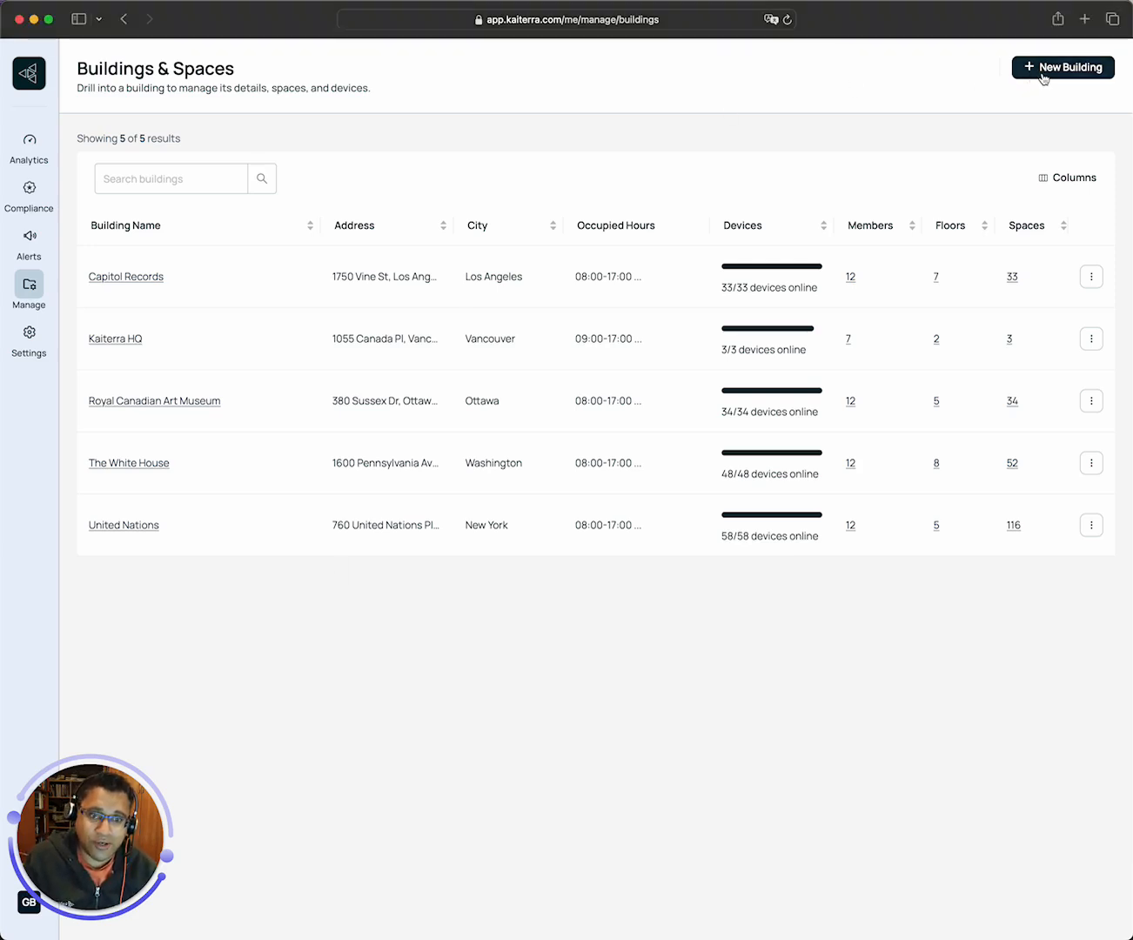
left_click(1045, 76)
left_click(429, 213)
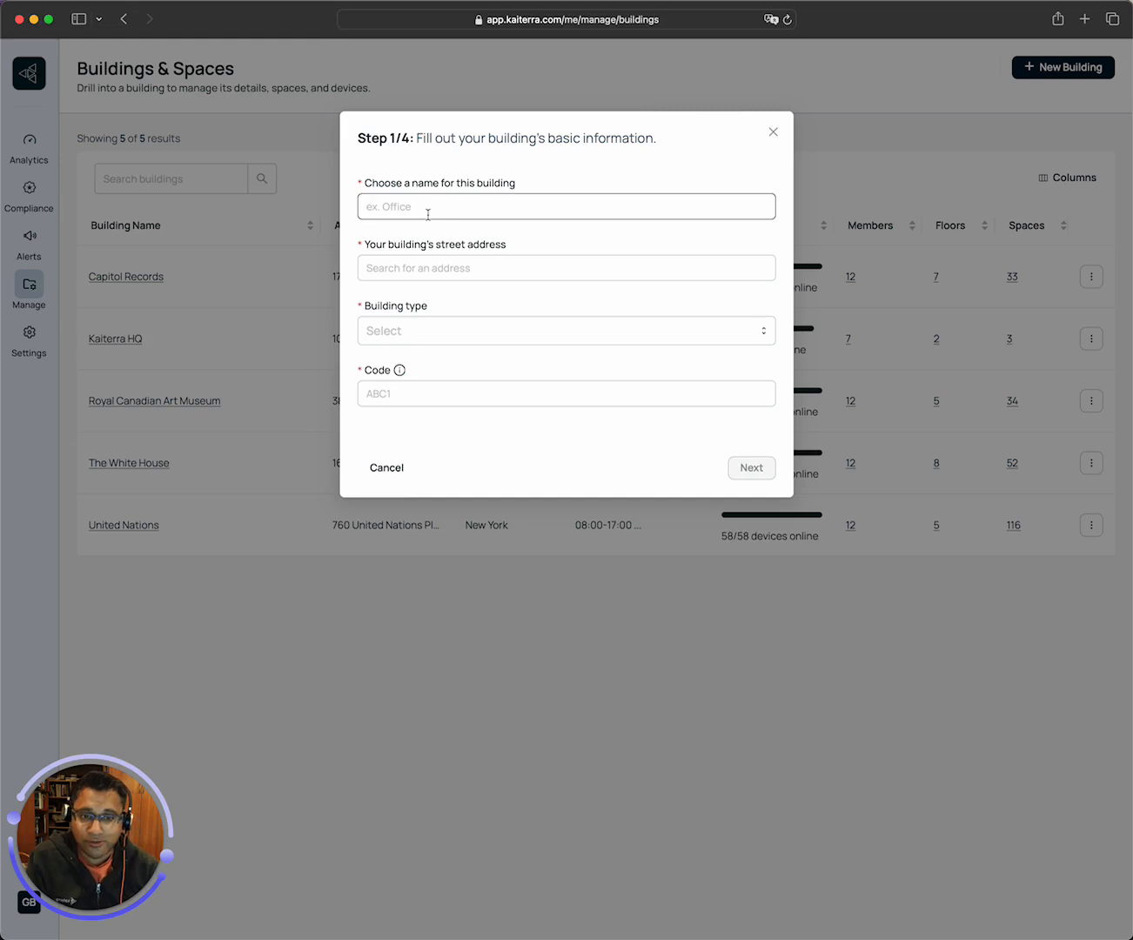
type("30 Rock")
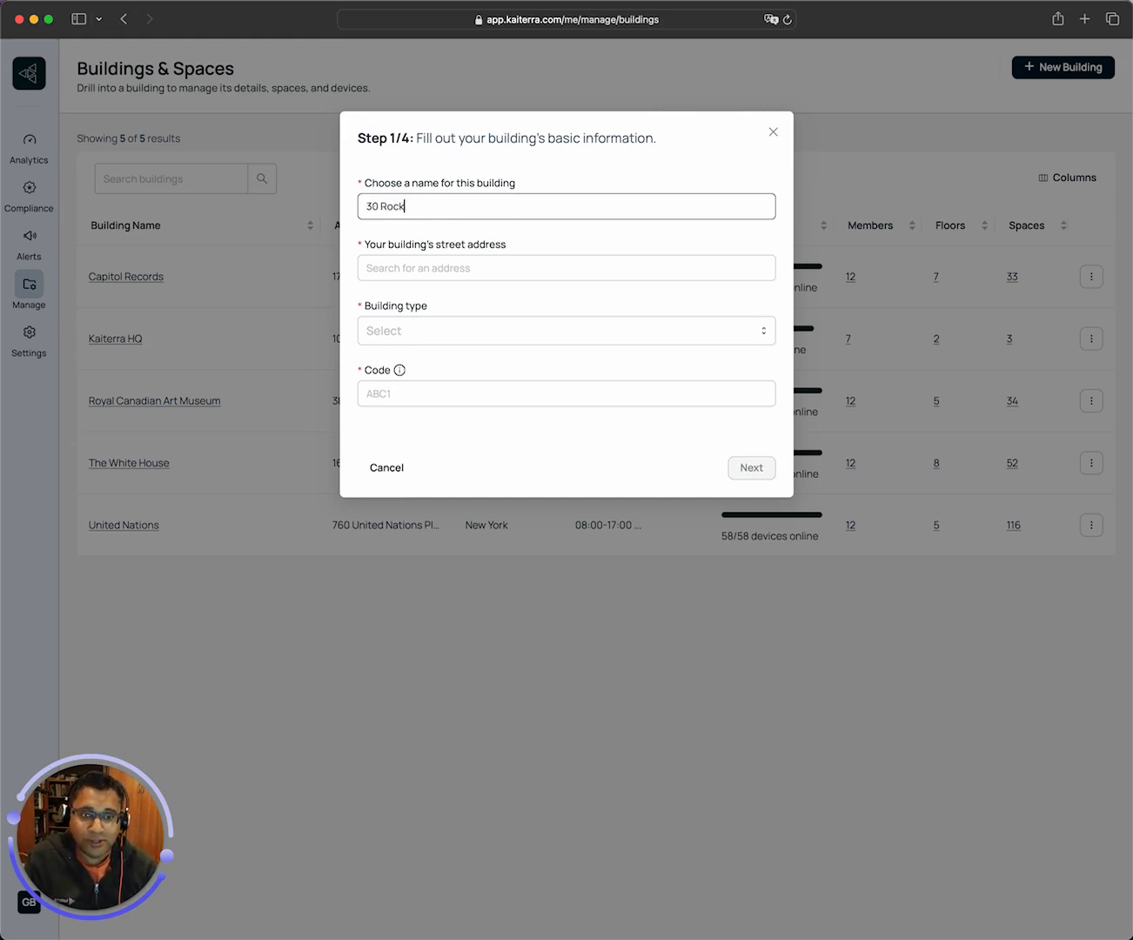
type("efeller Center")
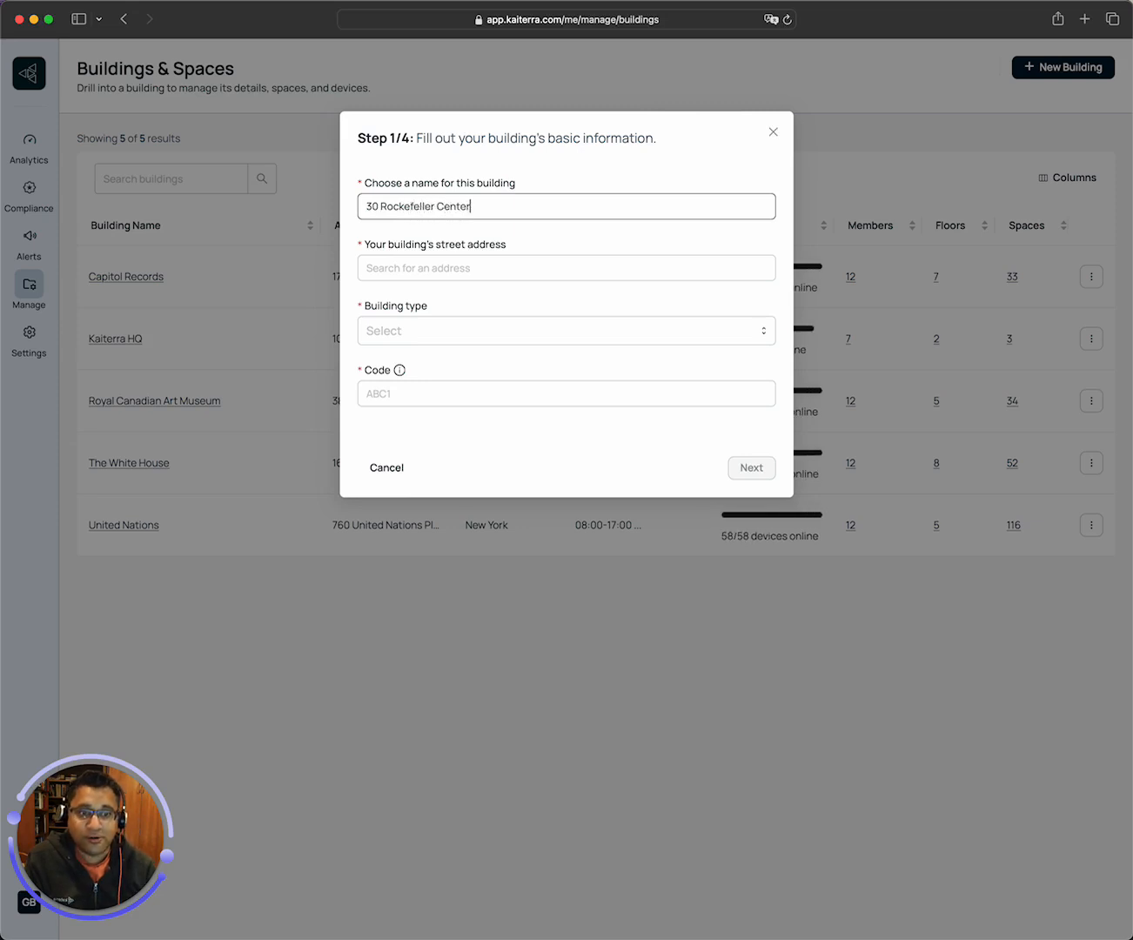
Step: Choose the suggested Rockefeller Plaza address as the building's street address and set the building type to Office
left_click(422, 263)
type("30 rock")
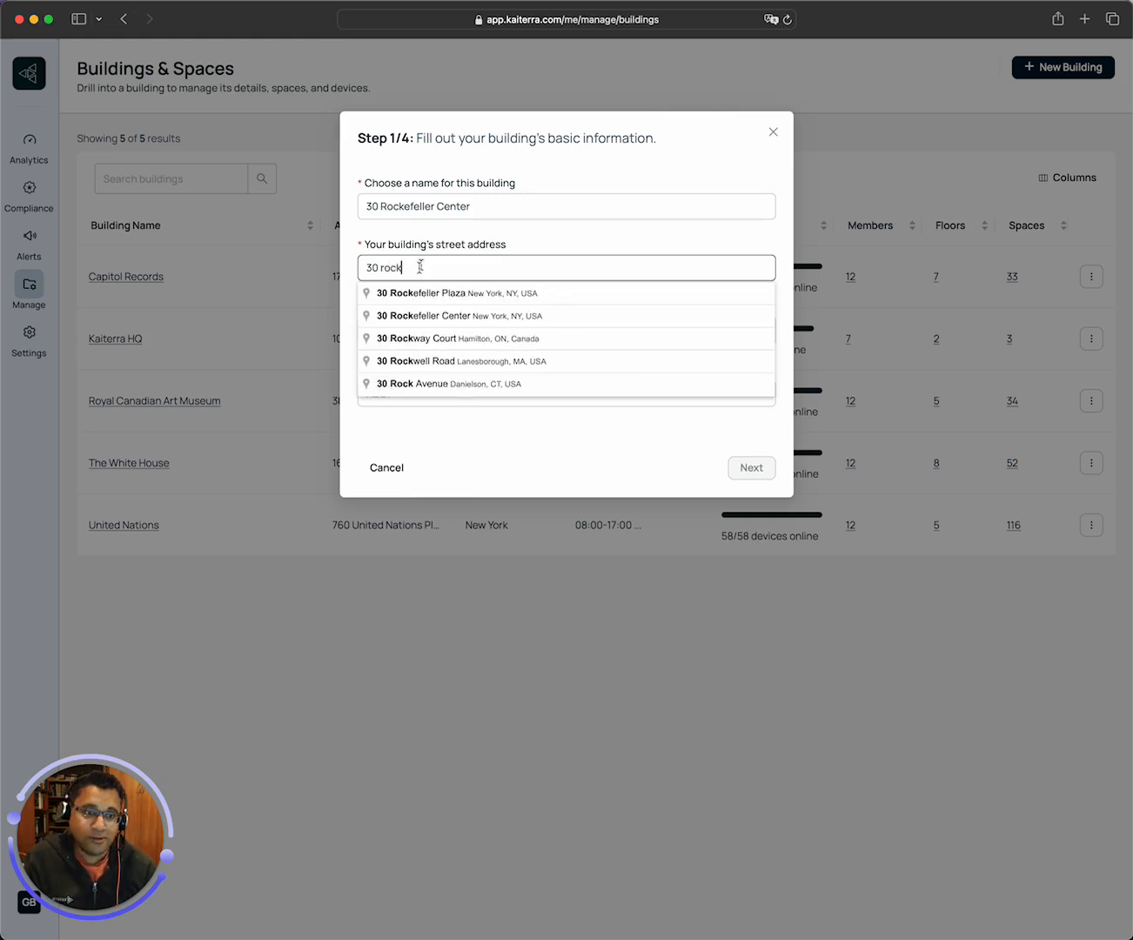
left_click(434, 295)
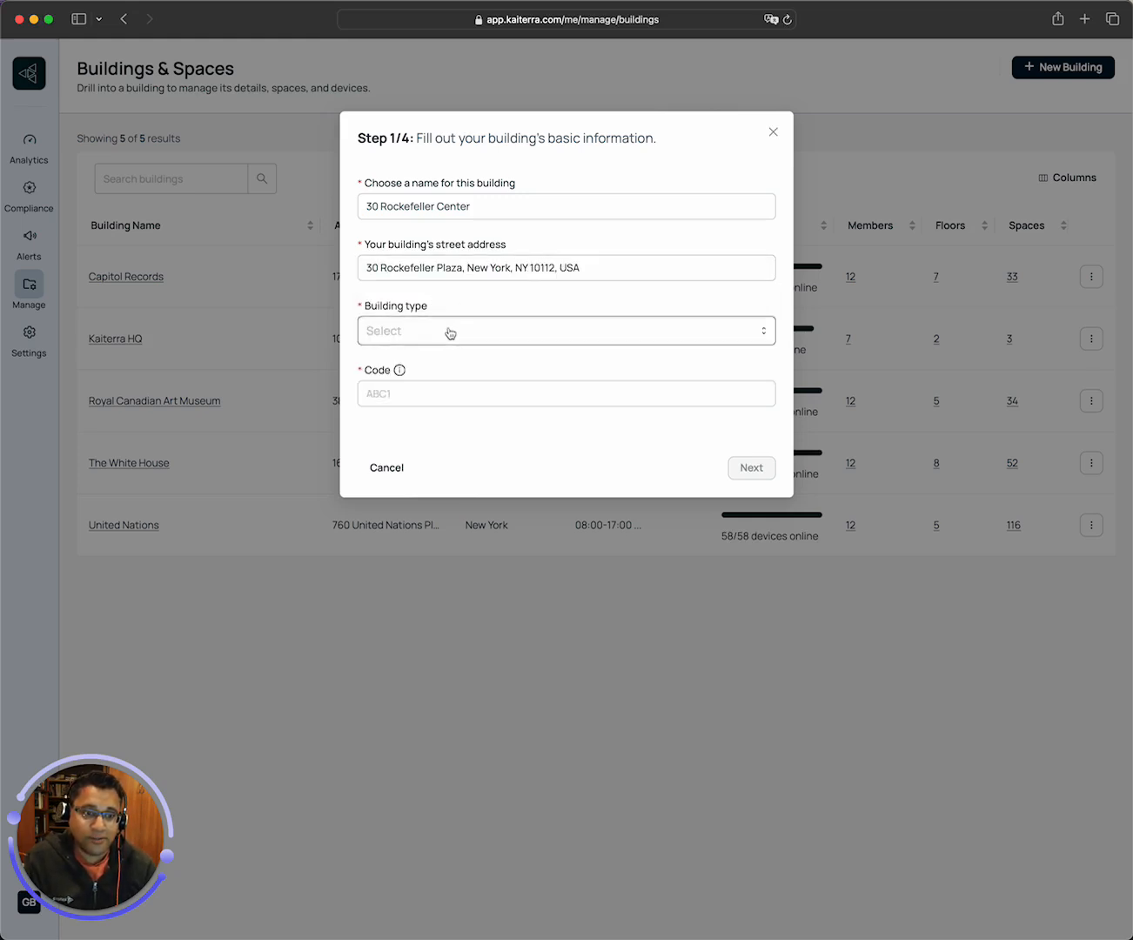
left_click(448, 331)
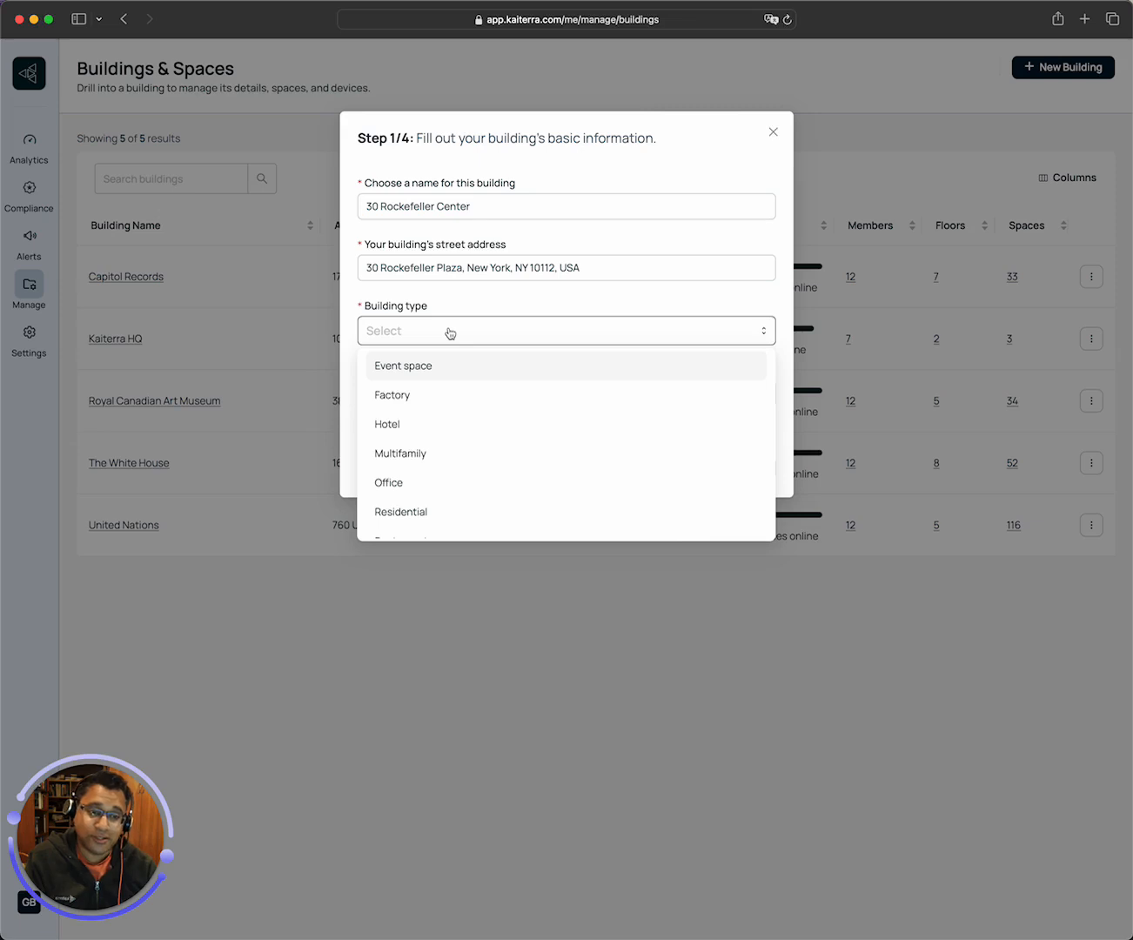
scroll(454, 372, "down", 1)
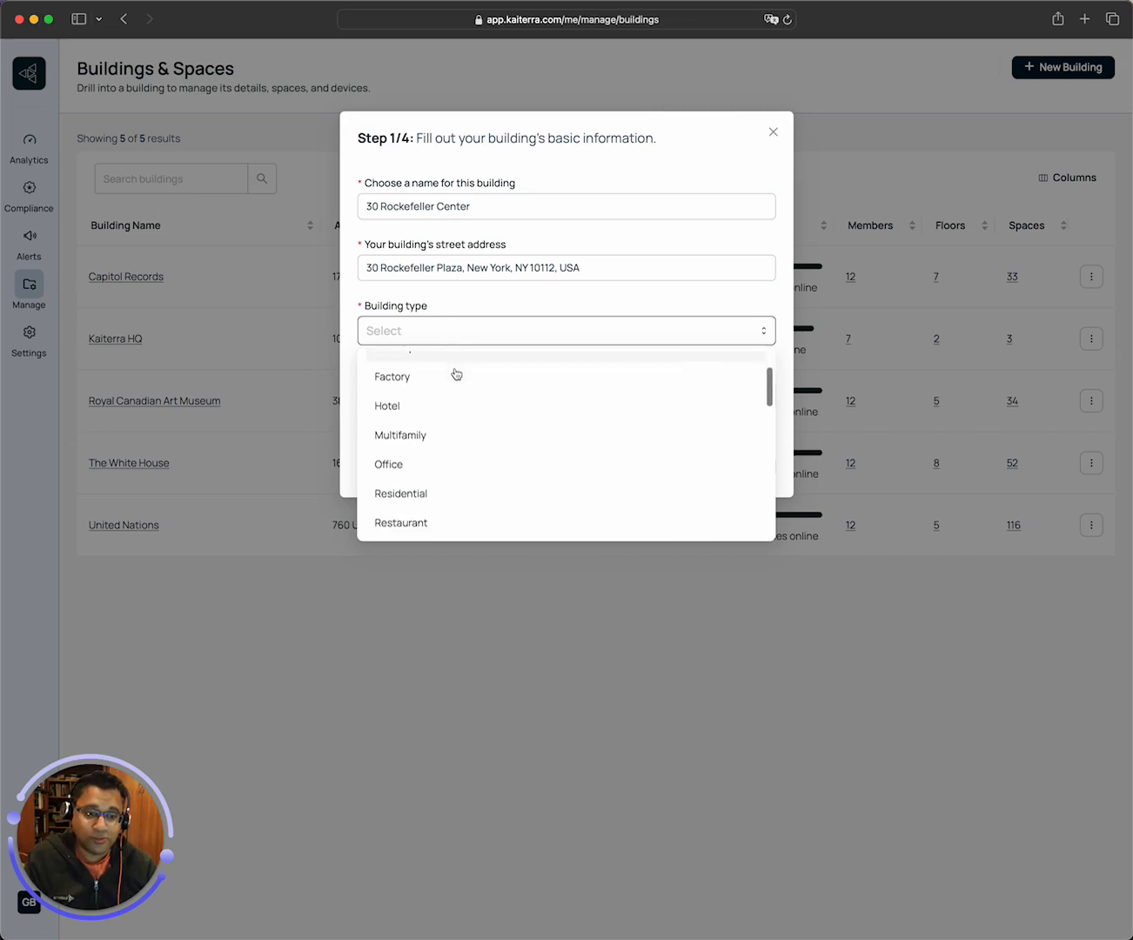
left_click(433, 460)
Step: Enter 30ROCK as the building code and accept the default operating hours of 08:00 to 18:00, Monday to Friday
left_click(399, 391)
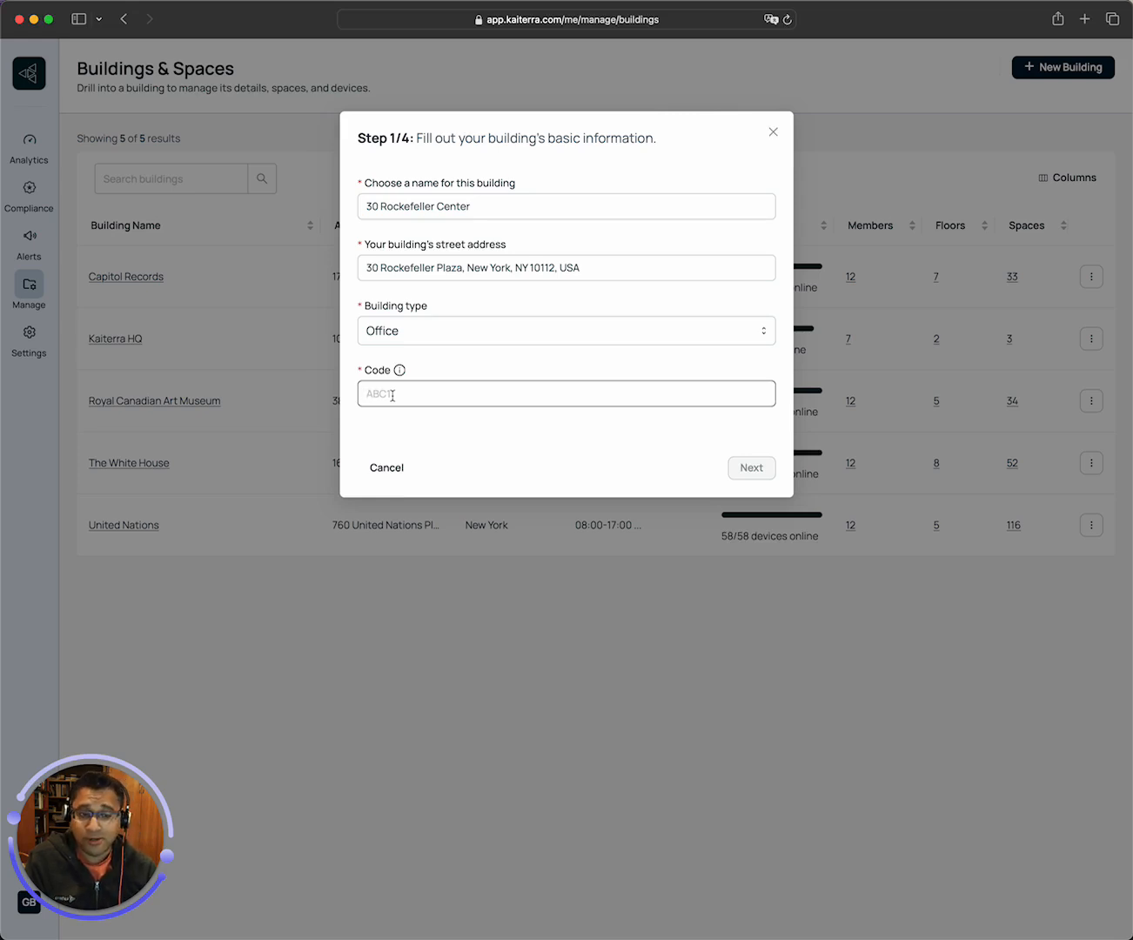
type("30ROCK")
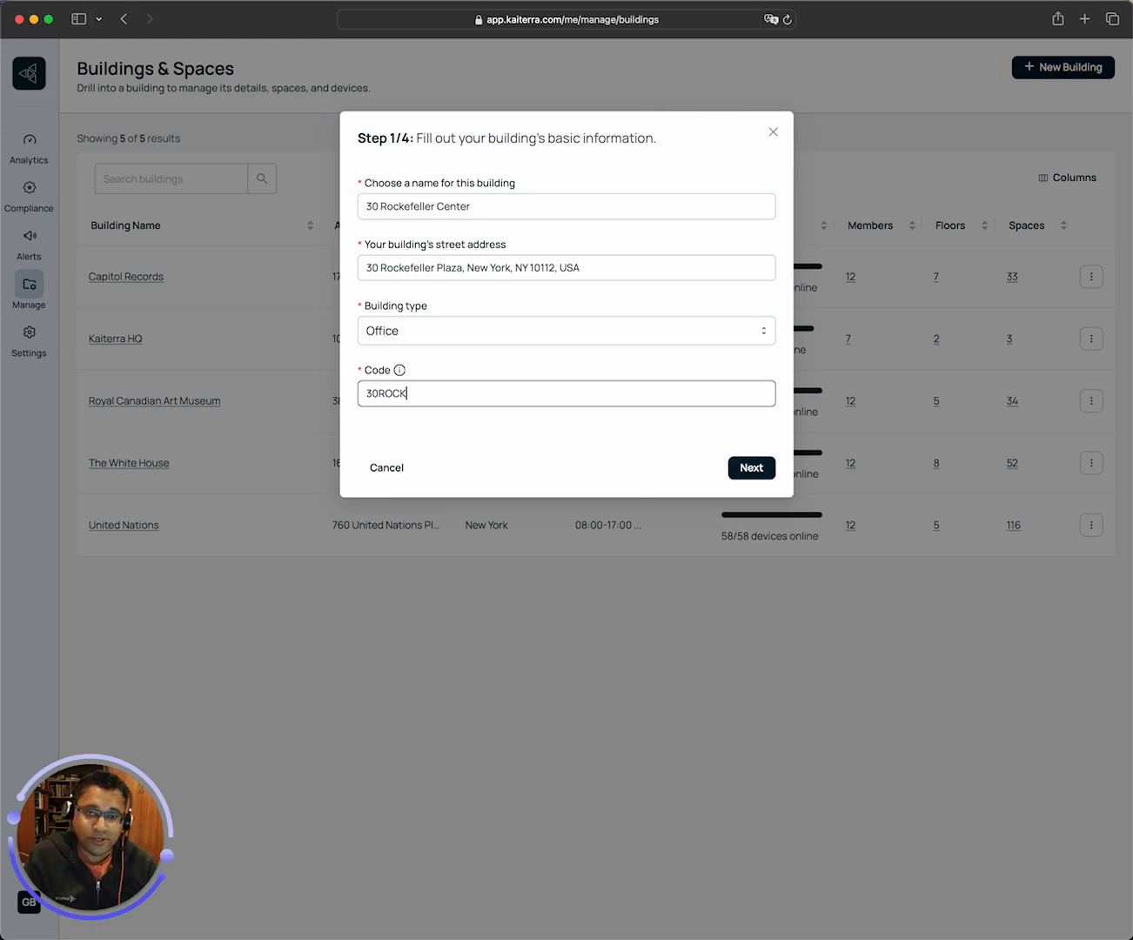
left_click(751, 468)
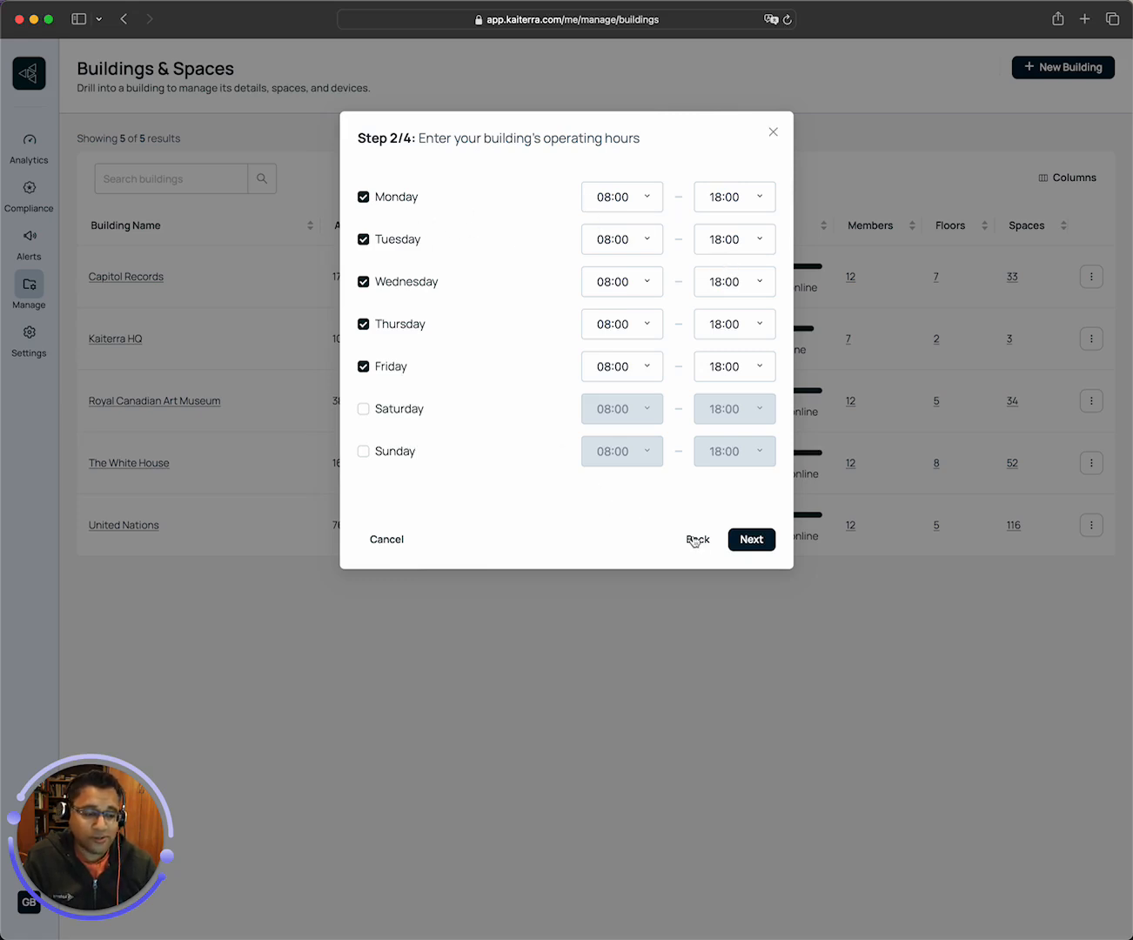
left_click(755, 545)
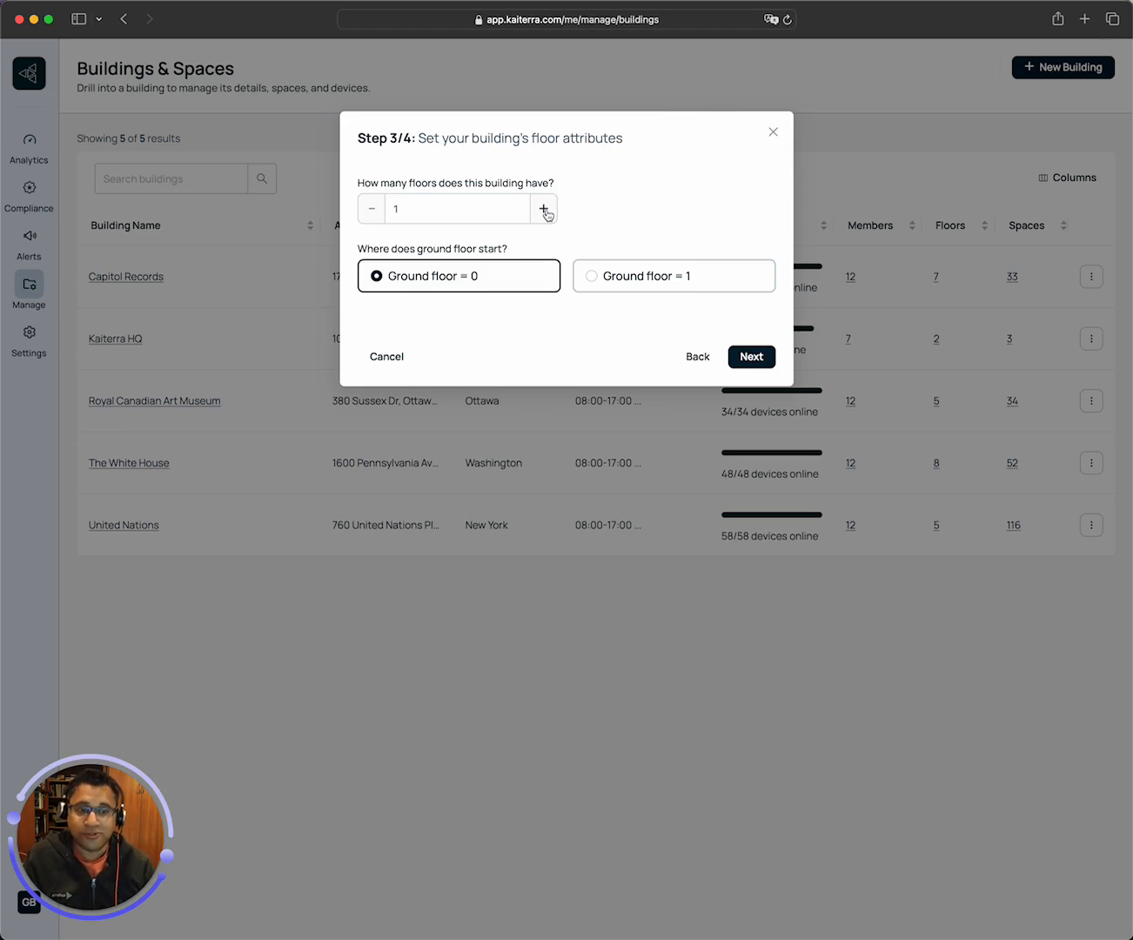
Step: Set the number of floors to 40, keep the ground floor at 0, and add the building
left_click(405, 210)
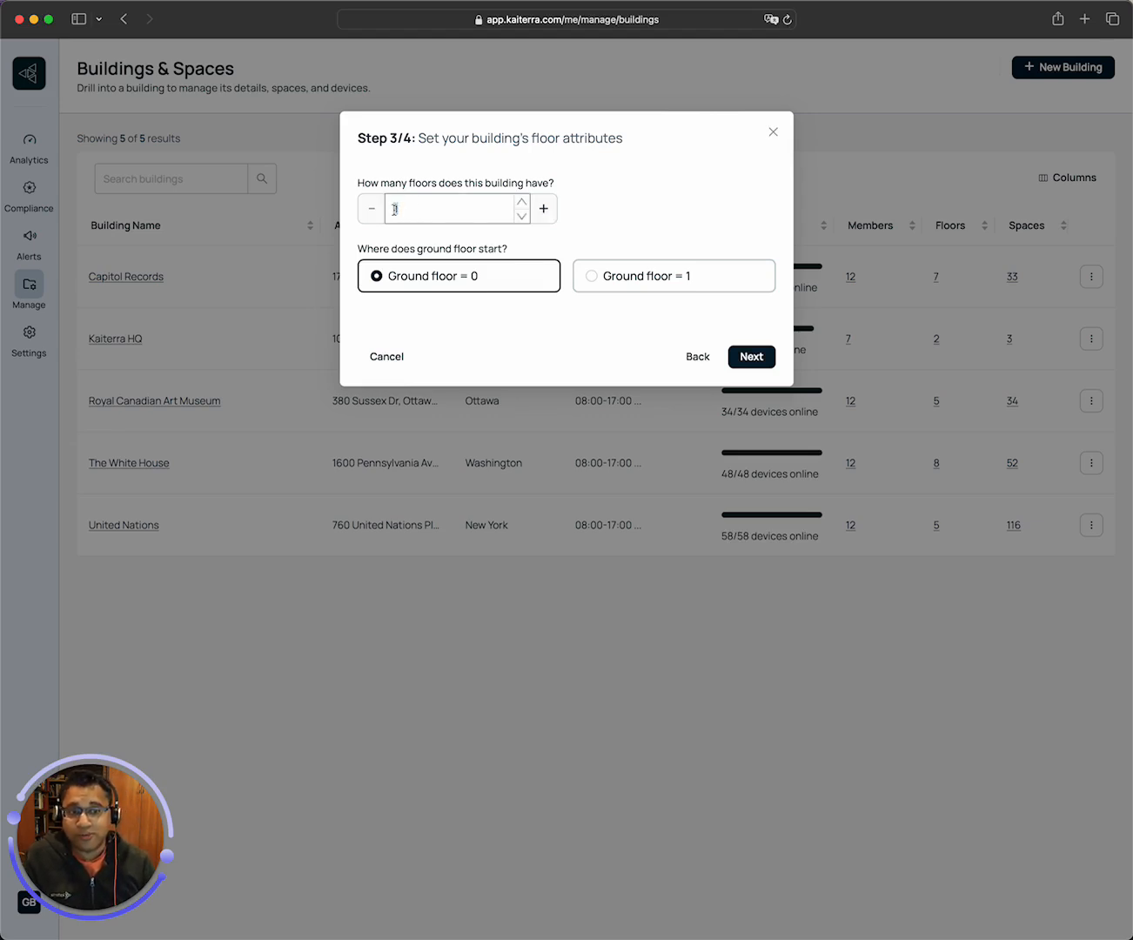
double_click(395, 209)
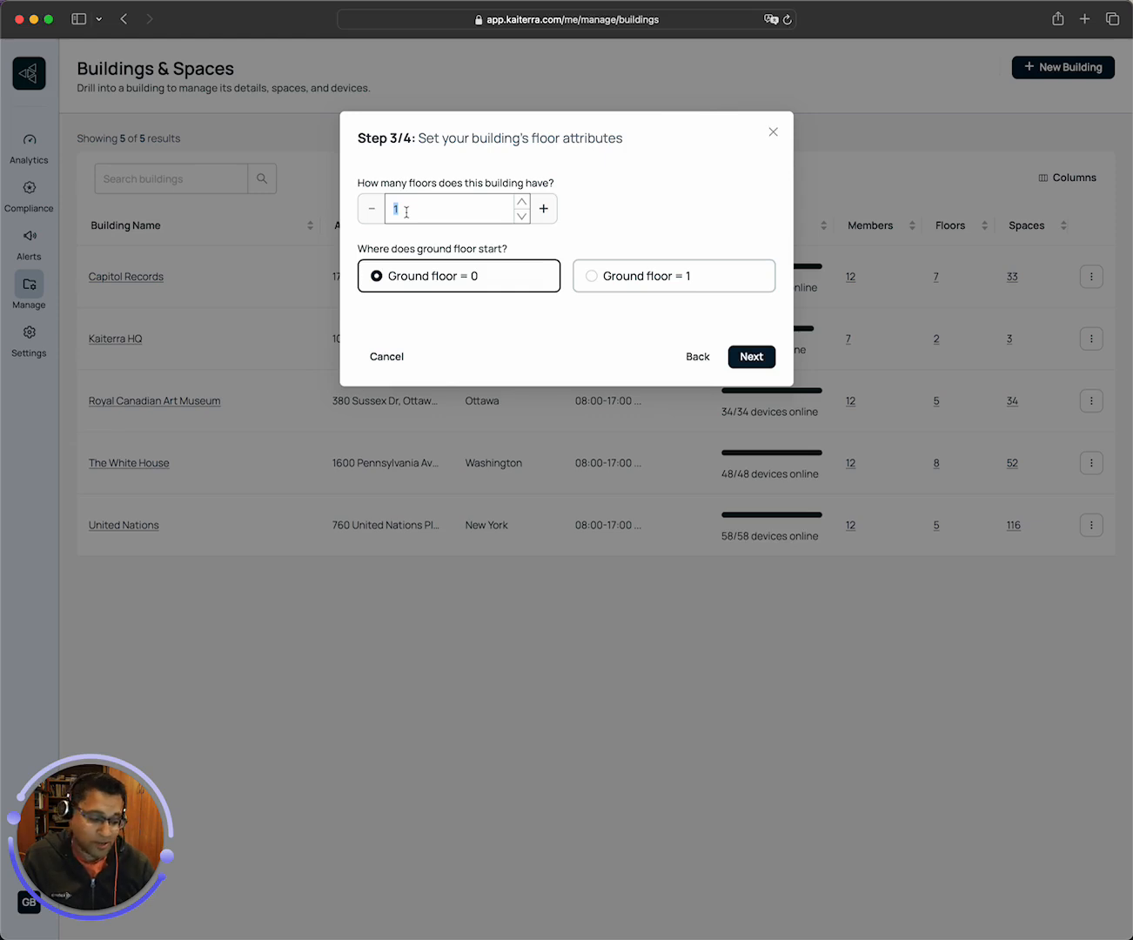
type("40")
left_click(746, 358)
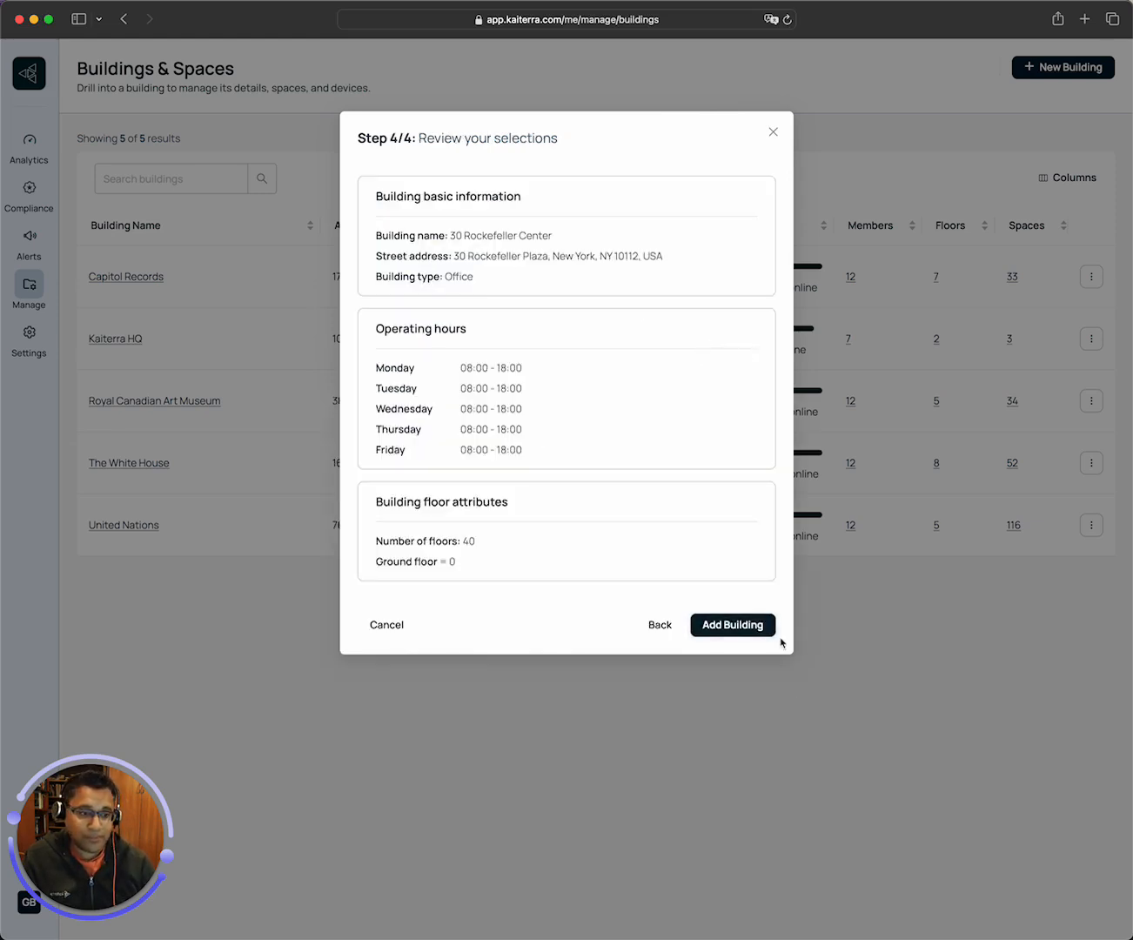
left_click(759, 625)
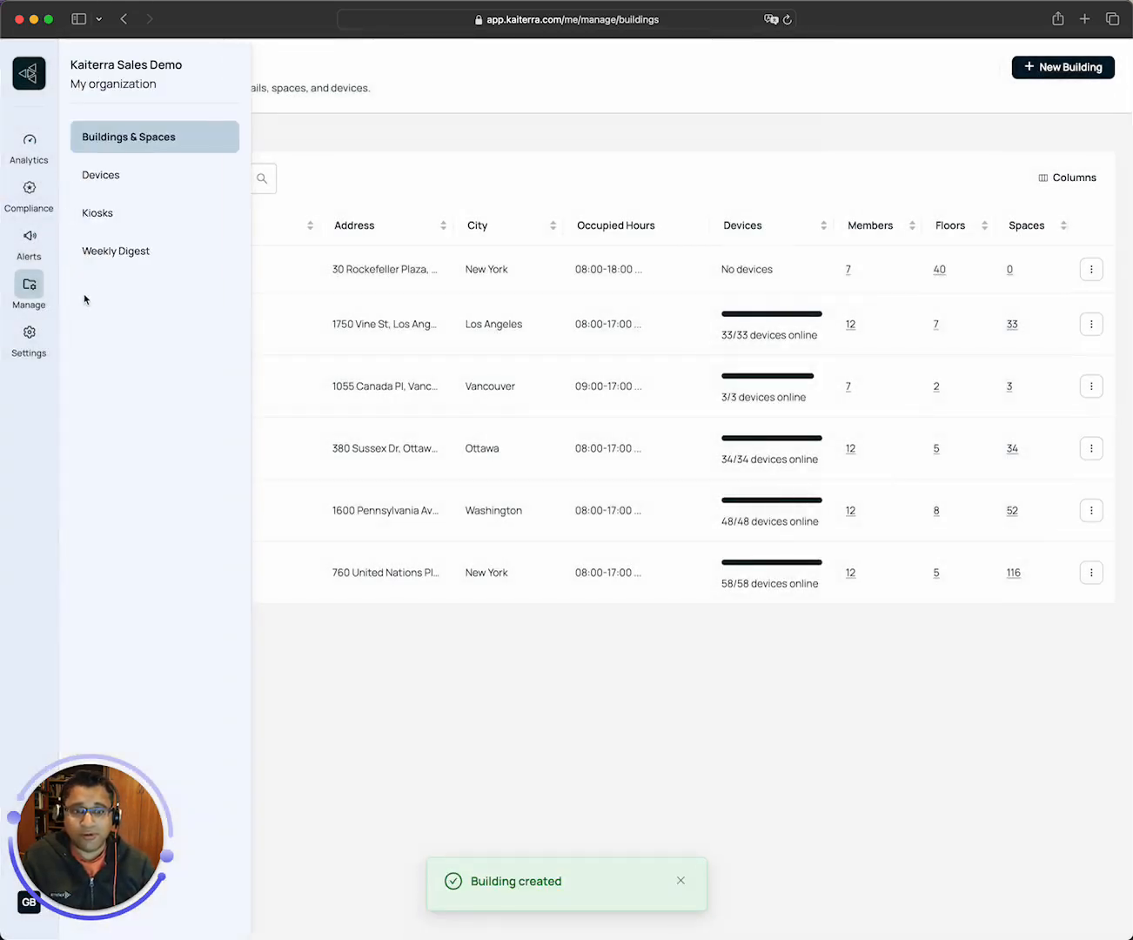
Step: In the floor list of 30 Rockefeller Center, give floor 0 the friendly name "Lobby" and save it
left_click(177, 270)
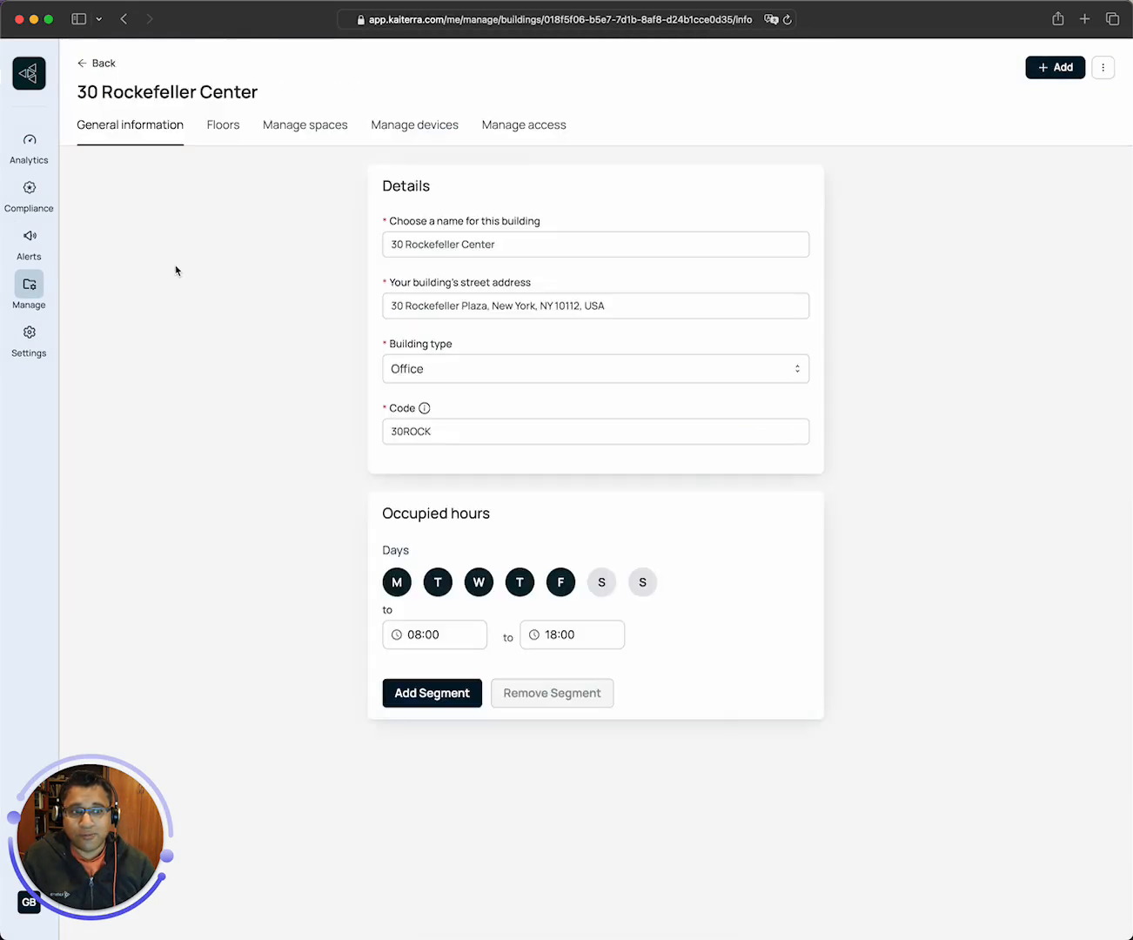
left_click(224, 126)
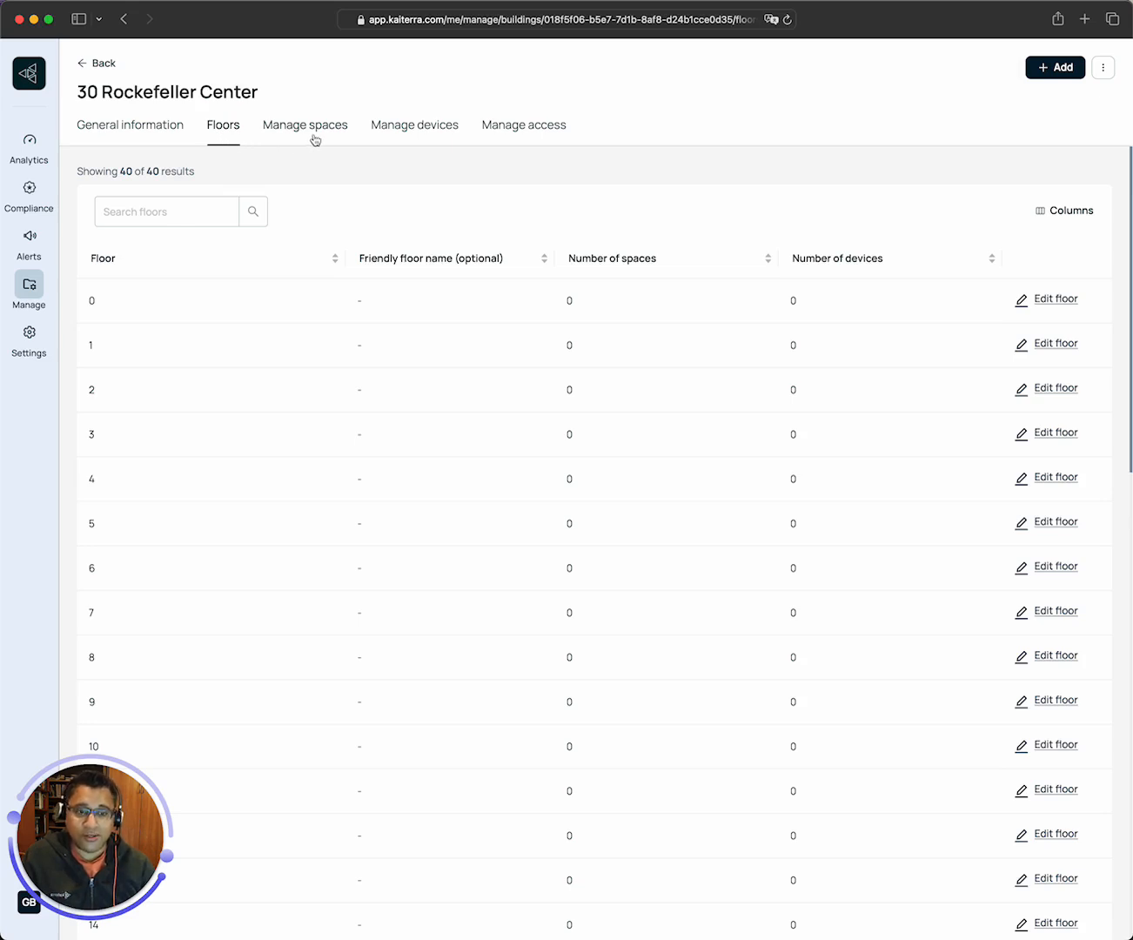
scroll(329, 235, "down", 1)
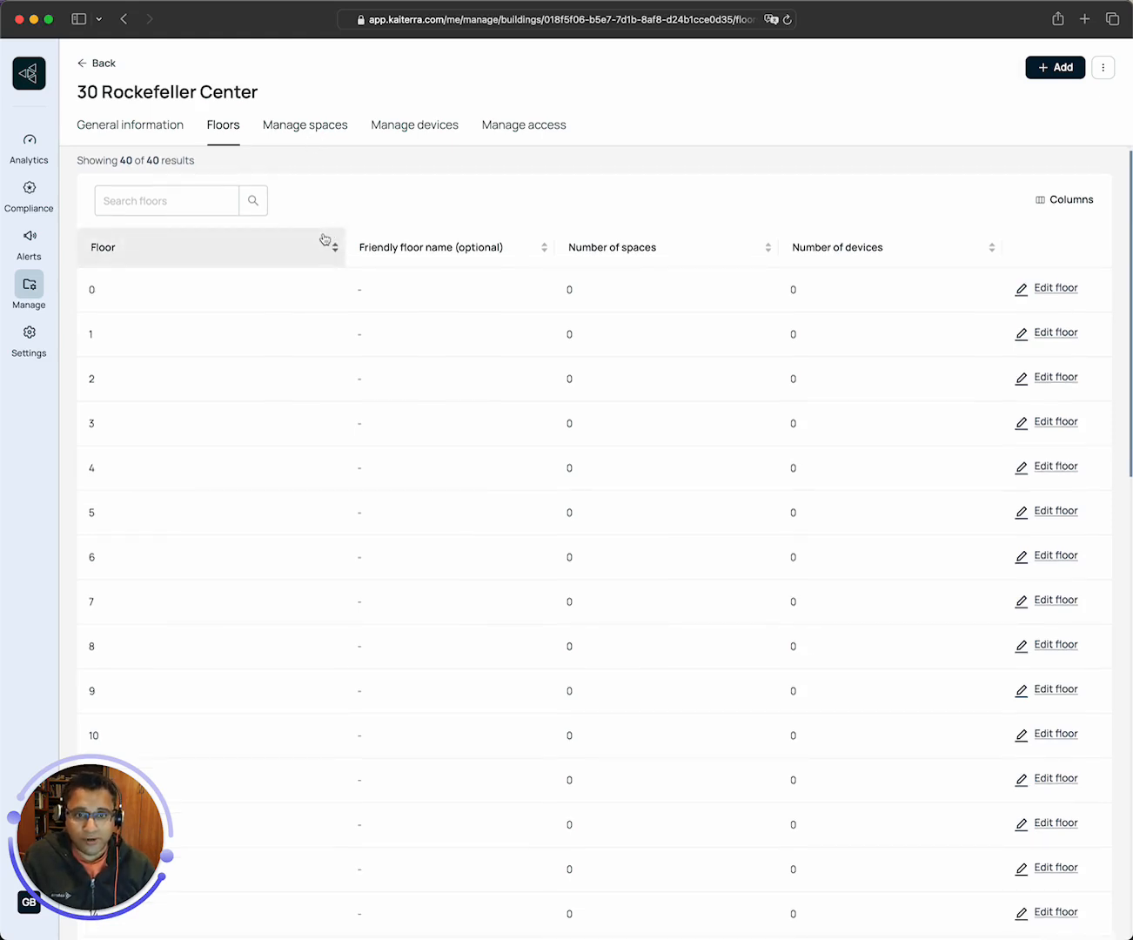
left_click(1053, 288)
left_click(512, 268)
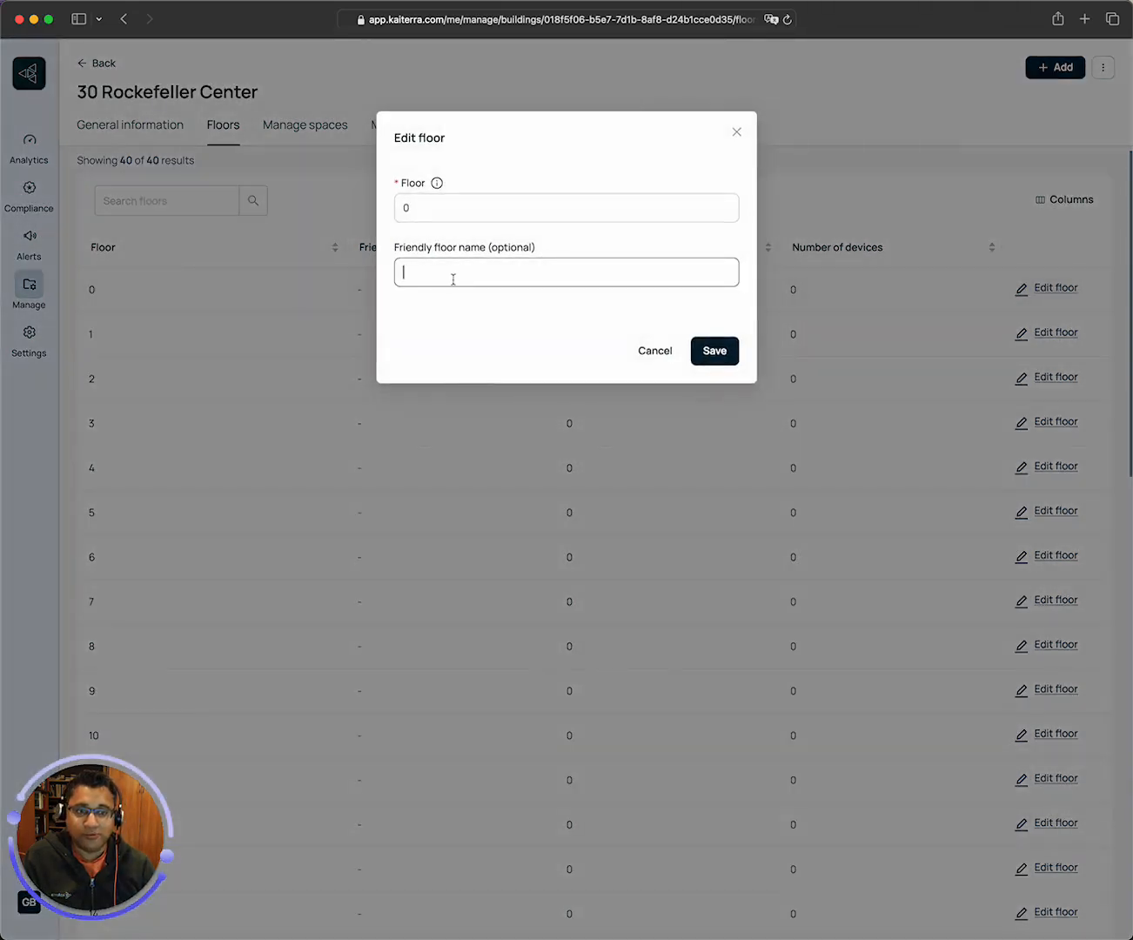
type("Lobby")
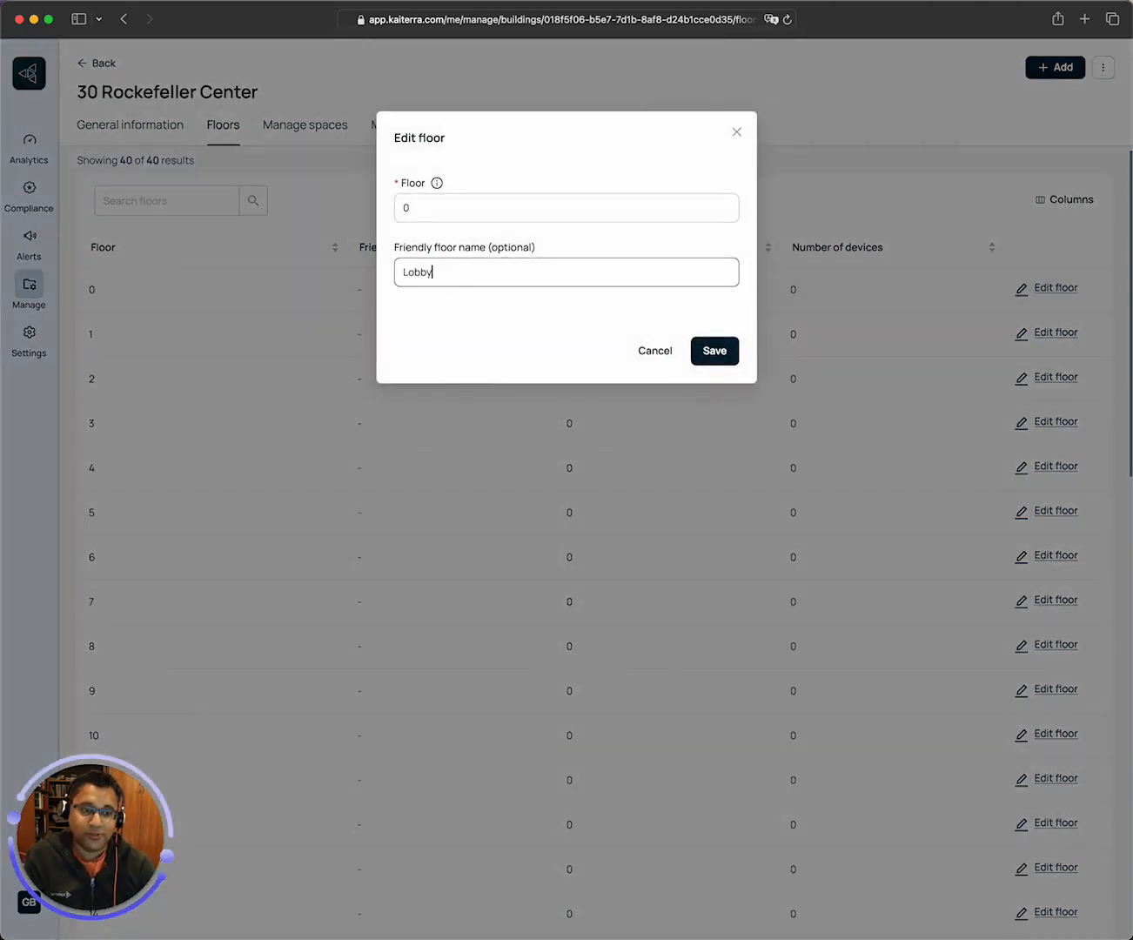
left_click(714, 352)
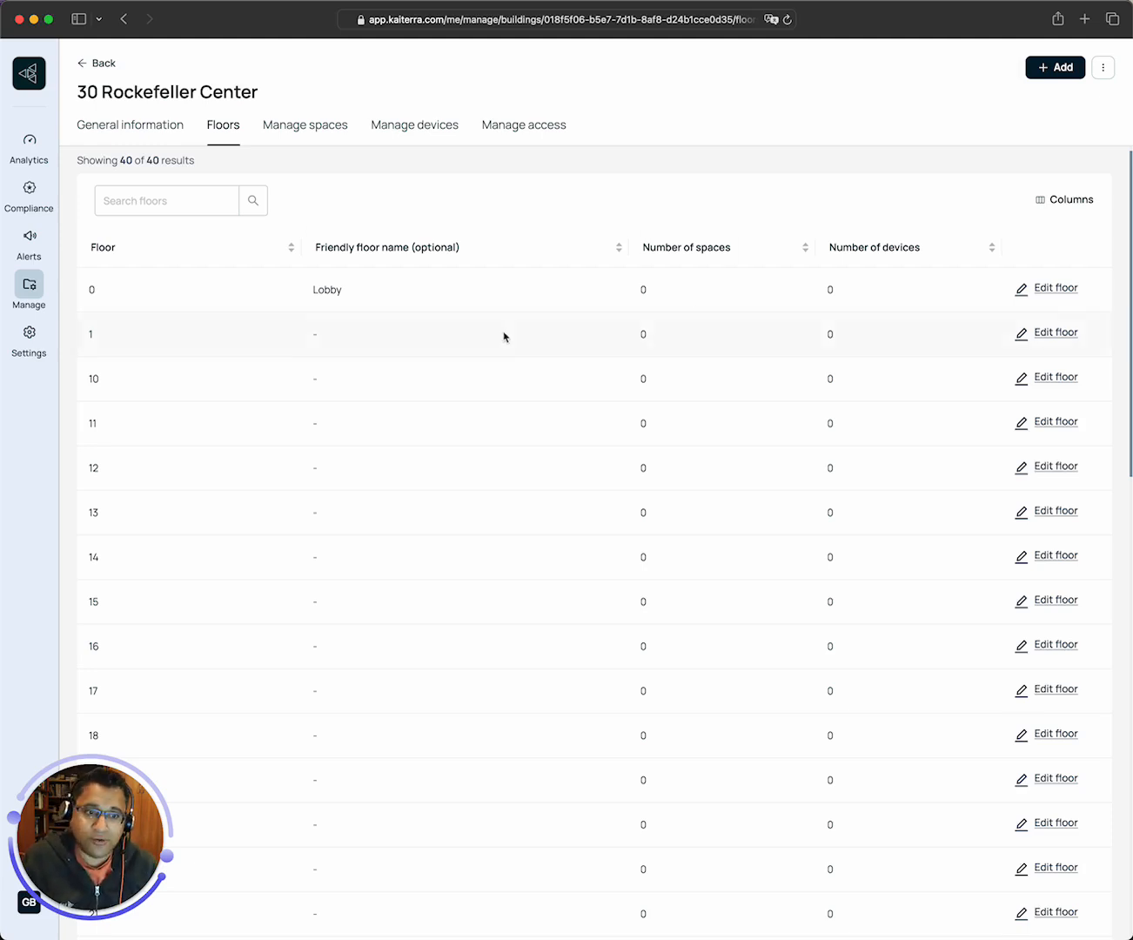
Step: Start a new space in 30 Rockefeller Center on Floor 0 with the space code 01A
left_click(289, 129)
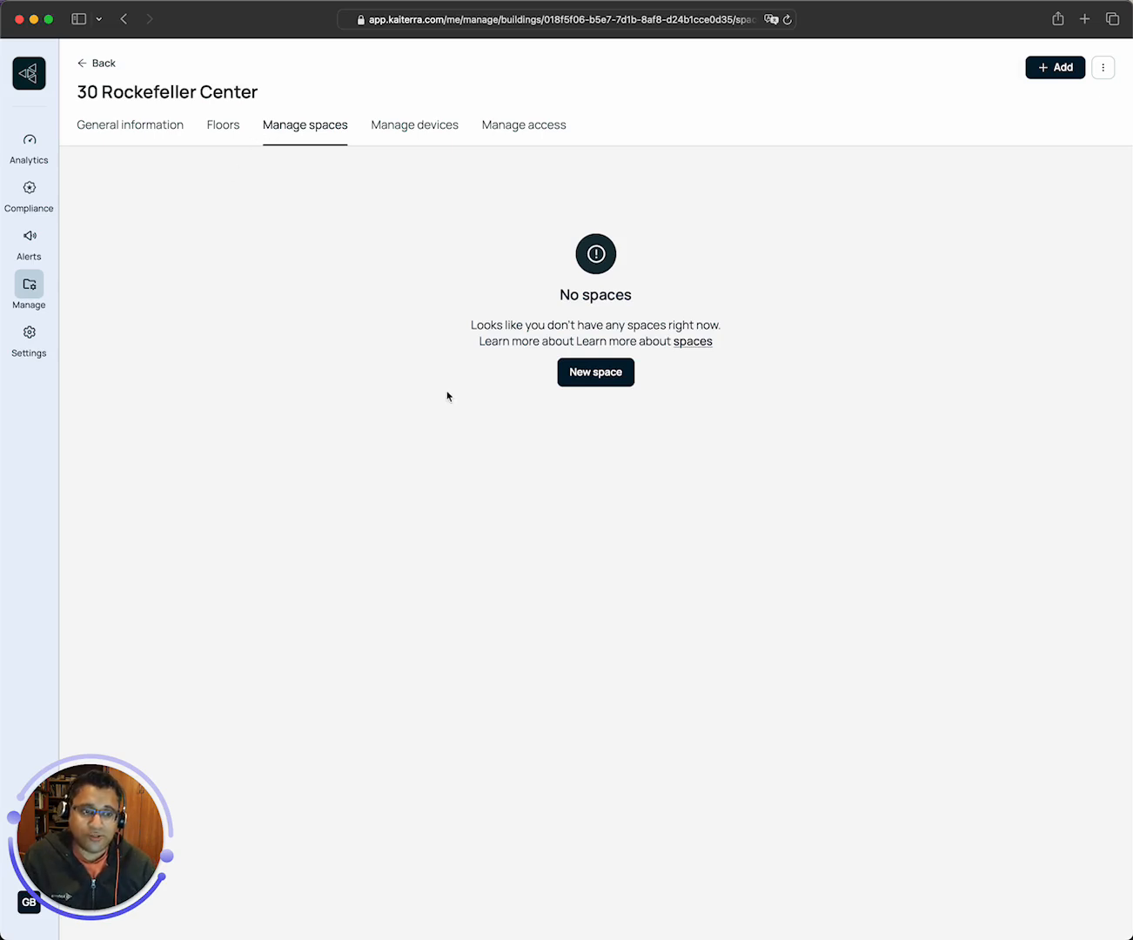
left_click(589, 374)
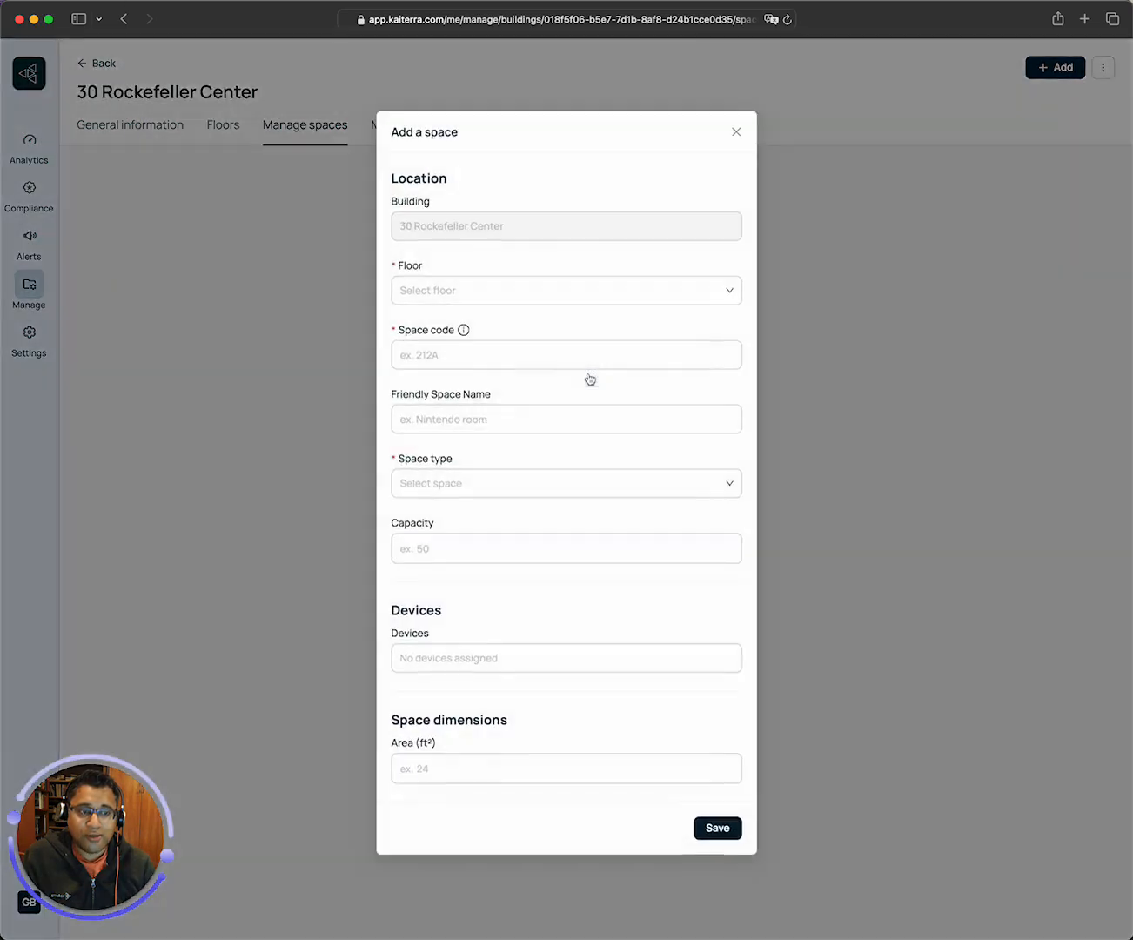
left_click(458, 292)
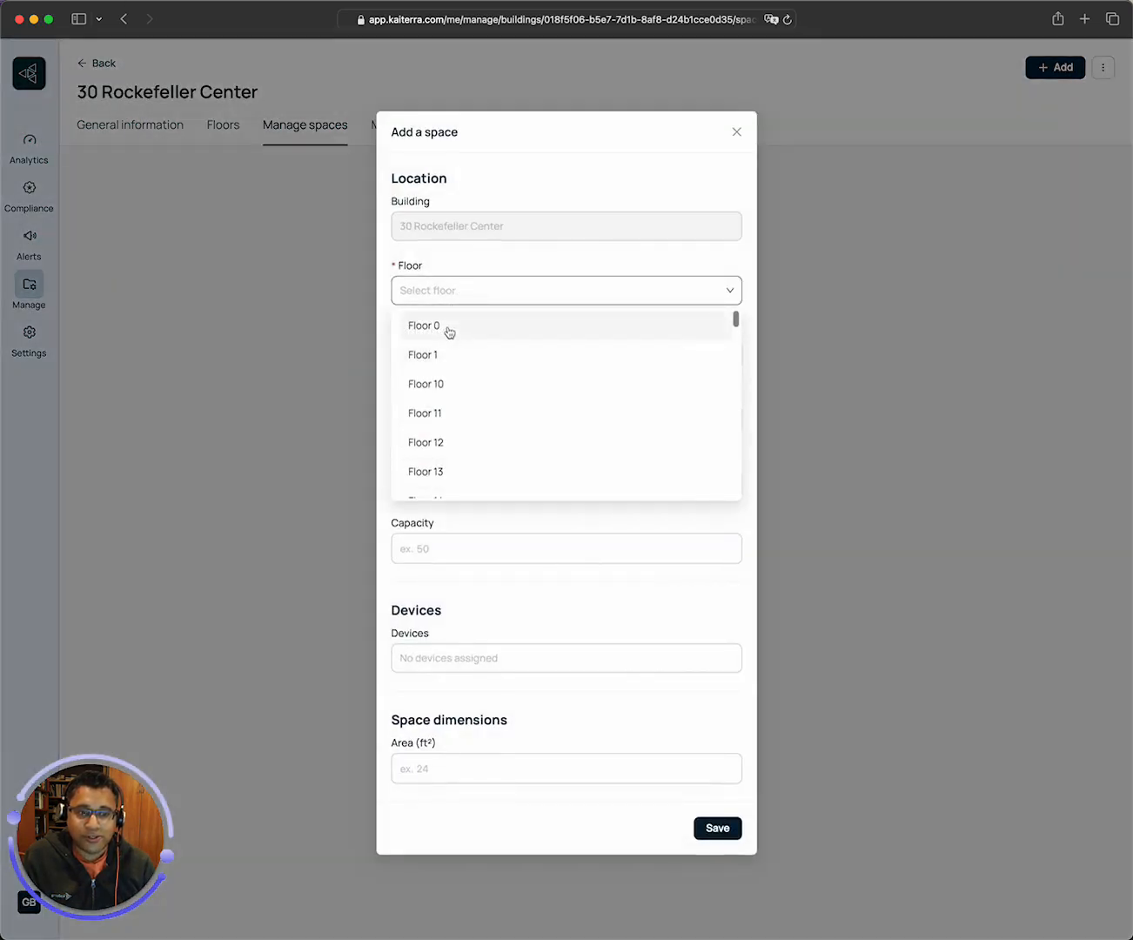
left_click(449, 332)
left_click(484, 354)
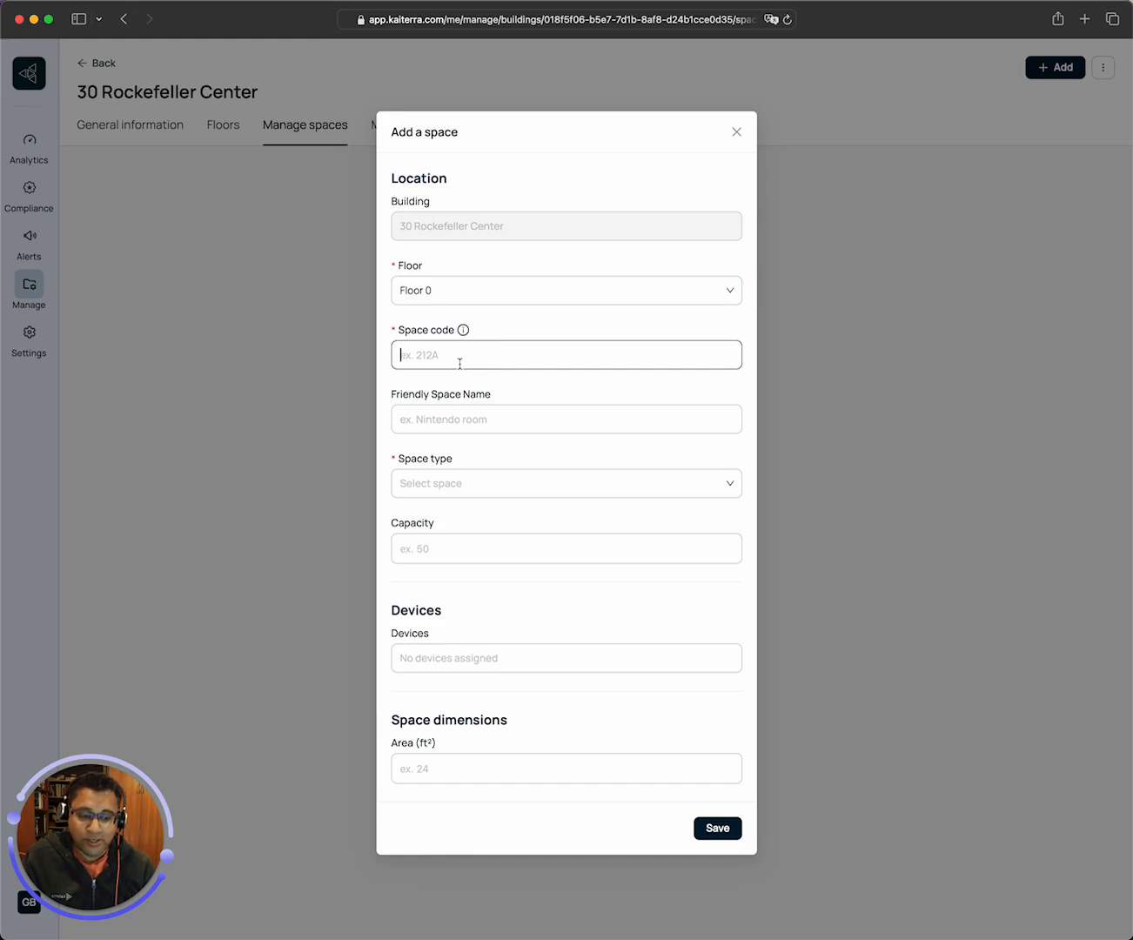
type("01A")
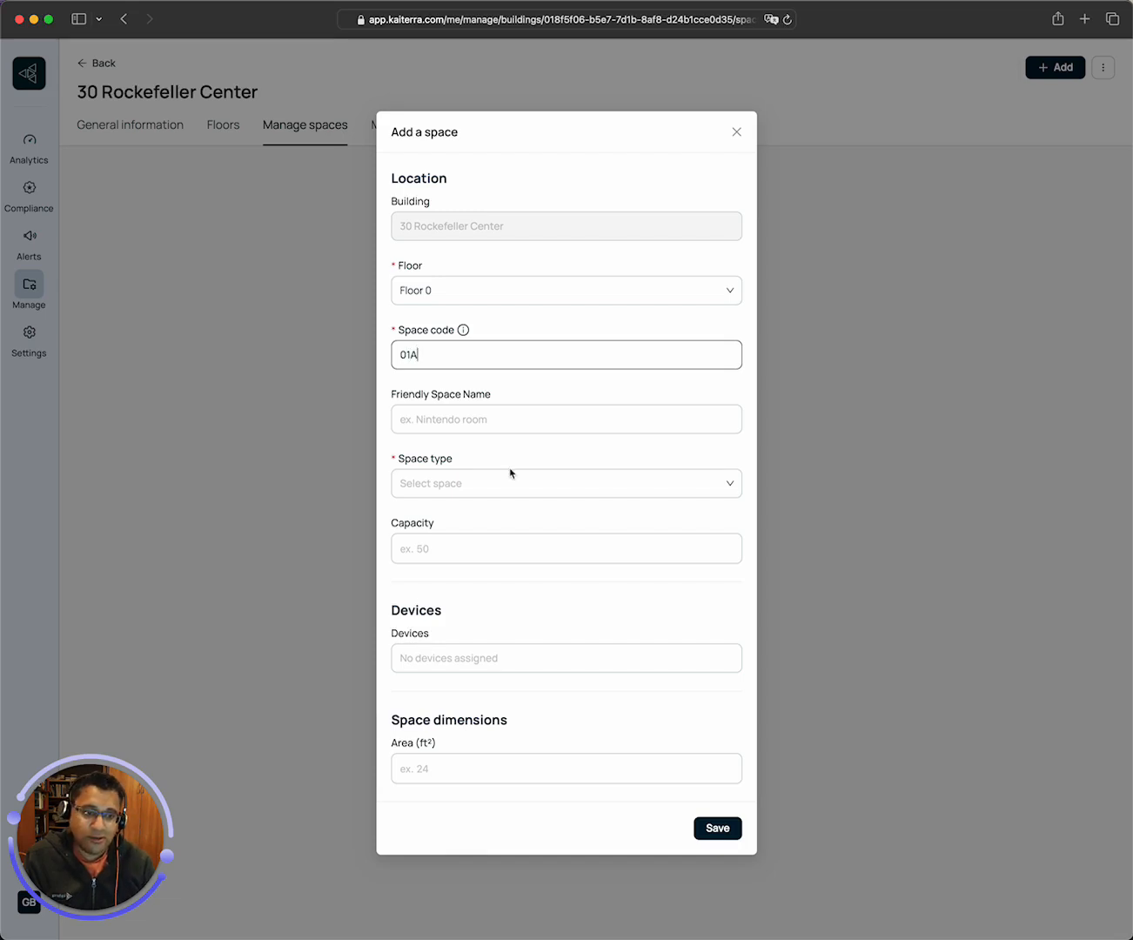
Step: Give the new space the friendly name "Lobby" and set its space type to Open Workspace
left_click(482, 427)
type("L")
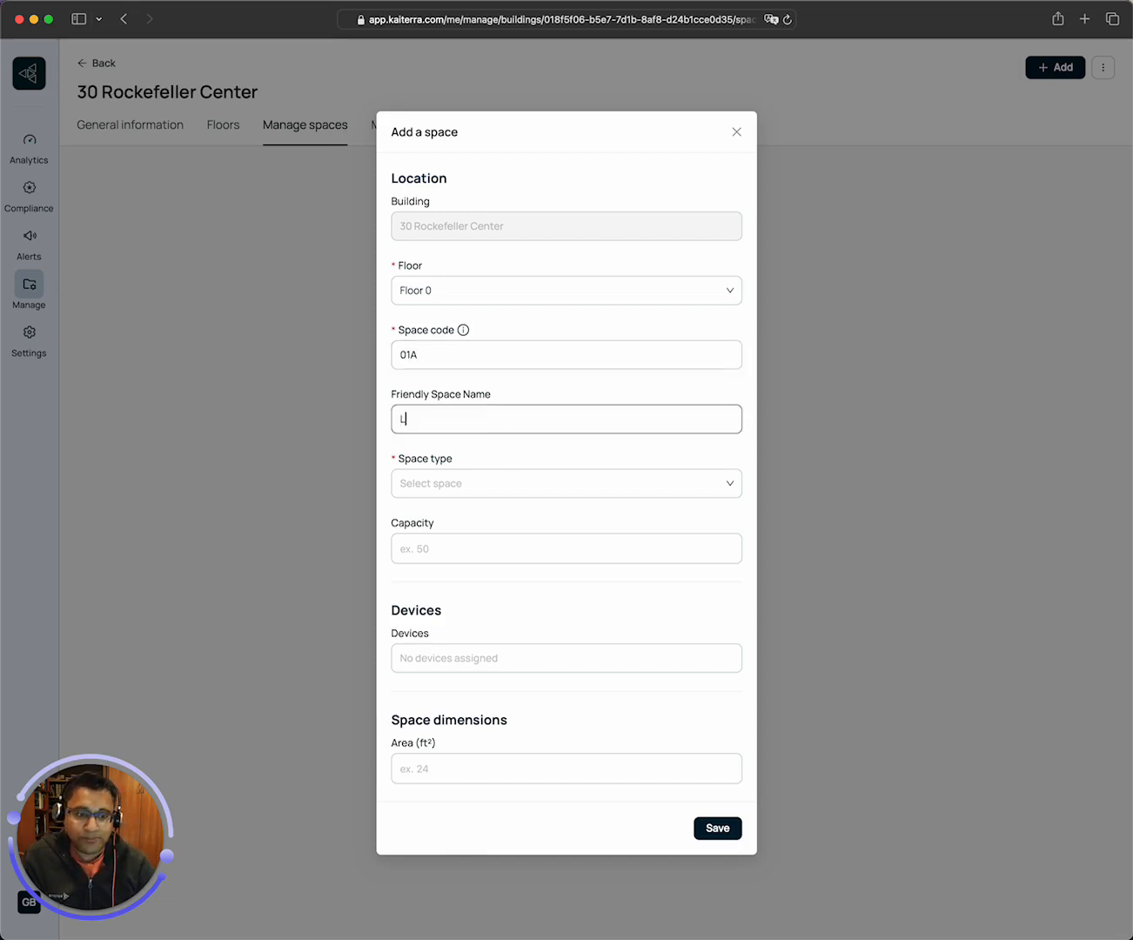
type("obby")
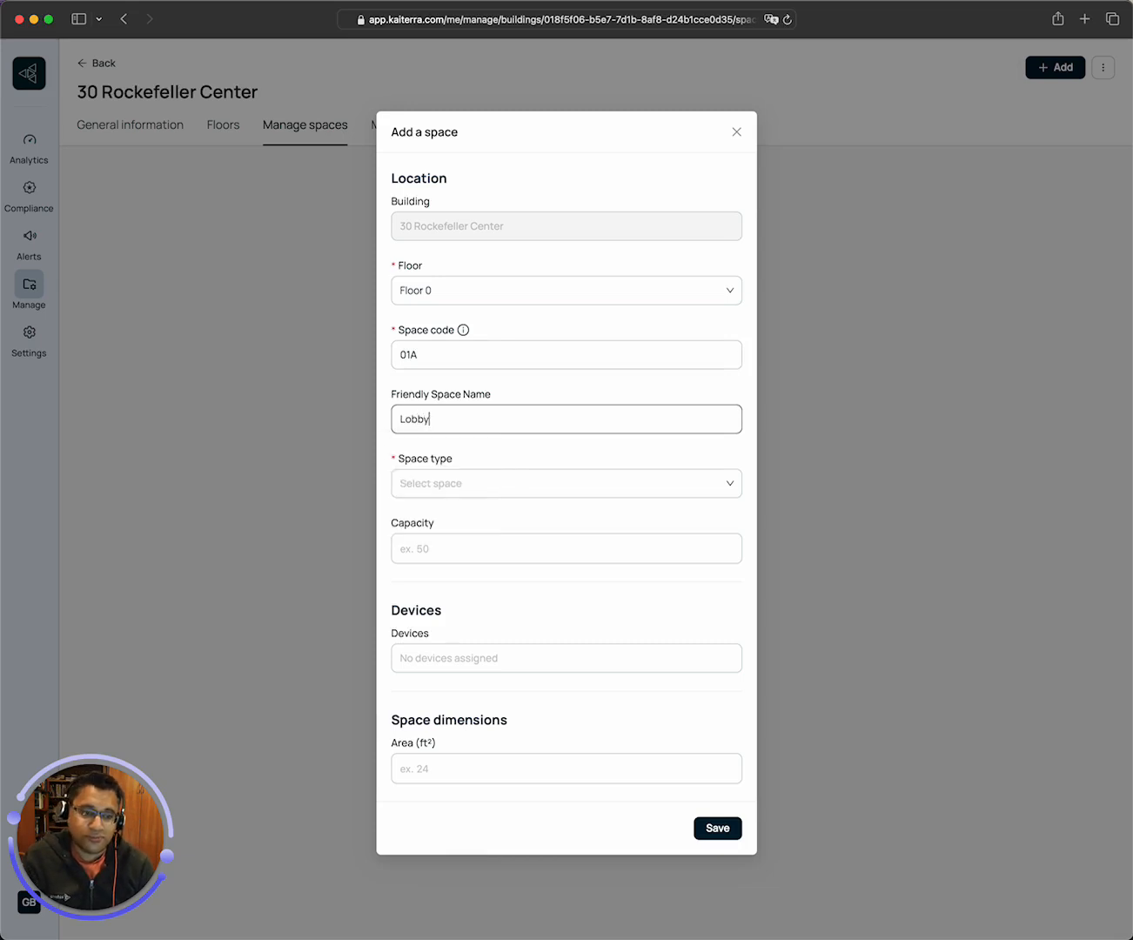
left_click(496, 483)
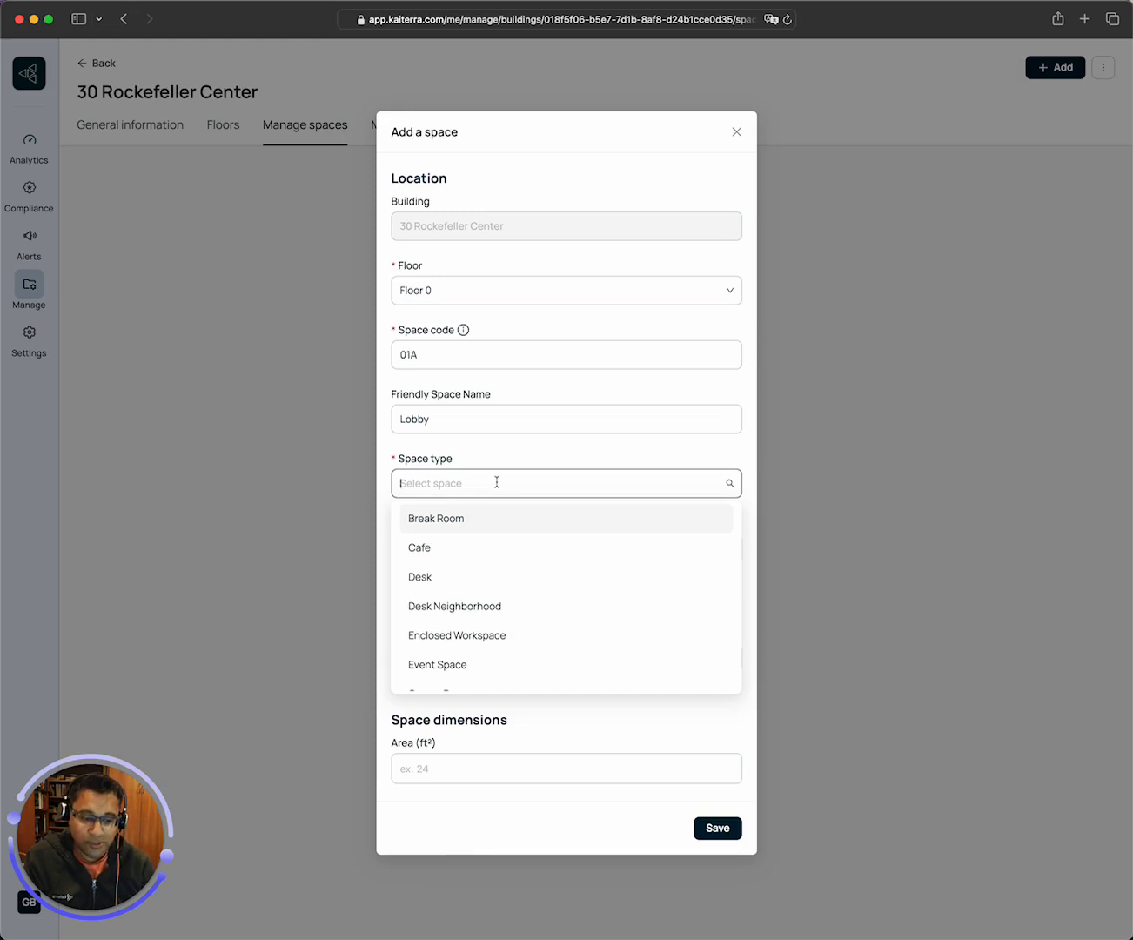
type("ope")
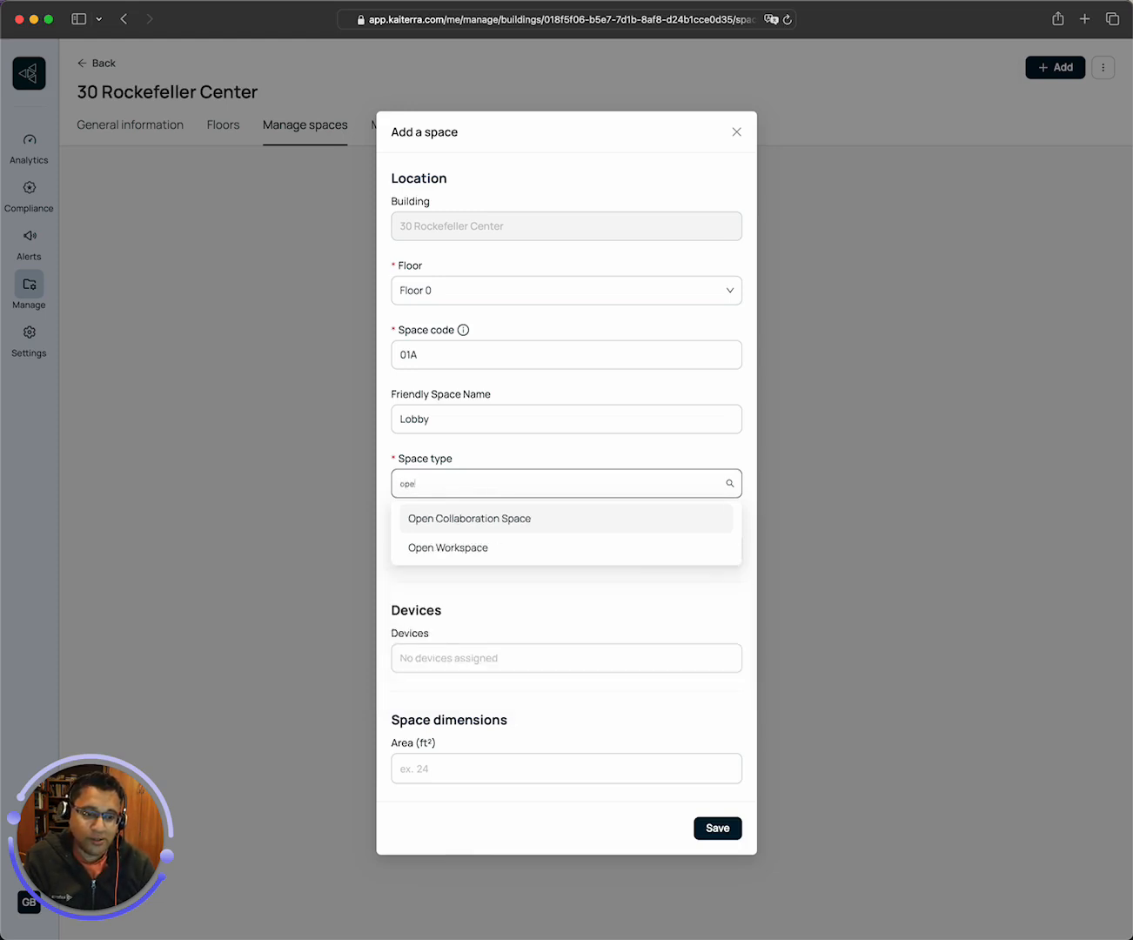
left_click(466, 549)
Step: Give the new Lobby space a capacity of 25 and an area of 100 ft², and save the space
left_click(427, 548)
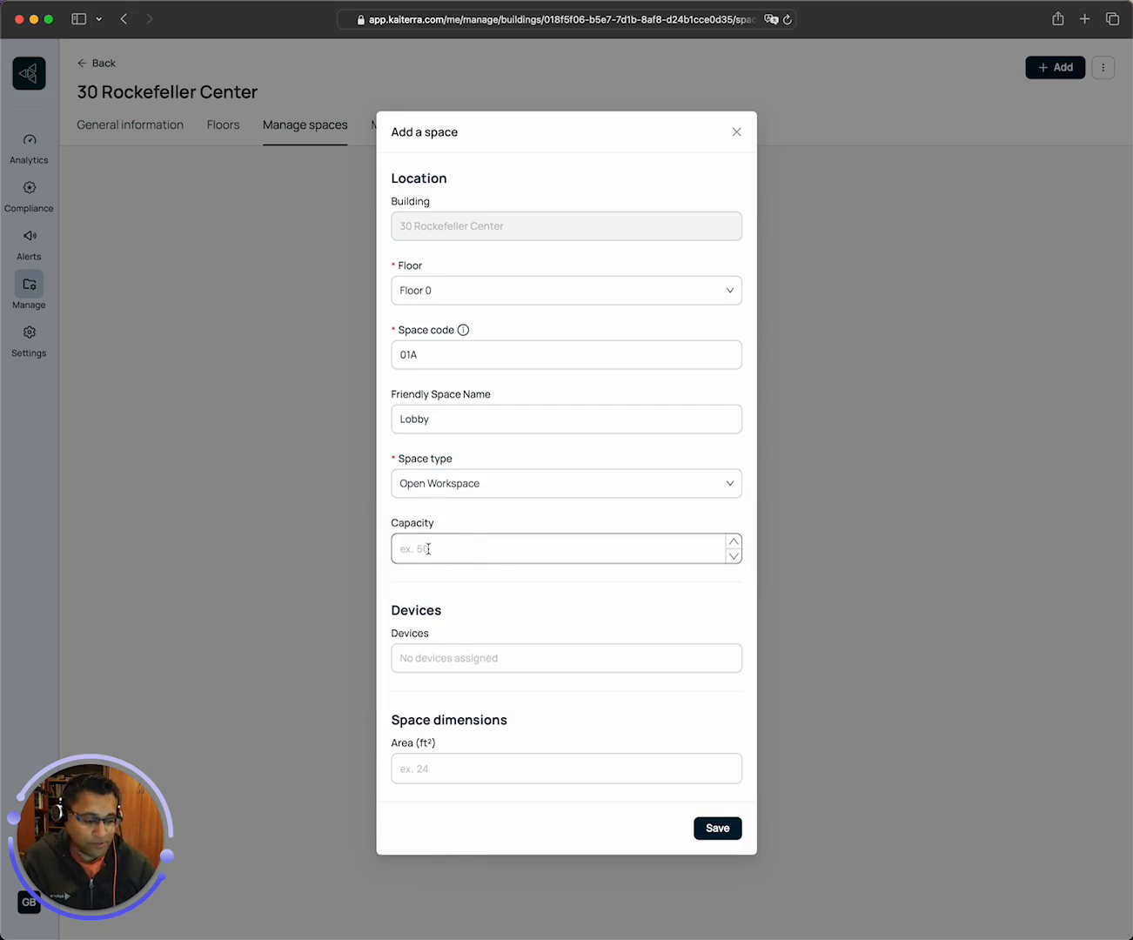
type("25")
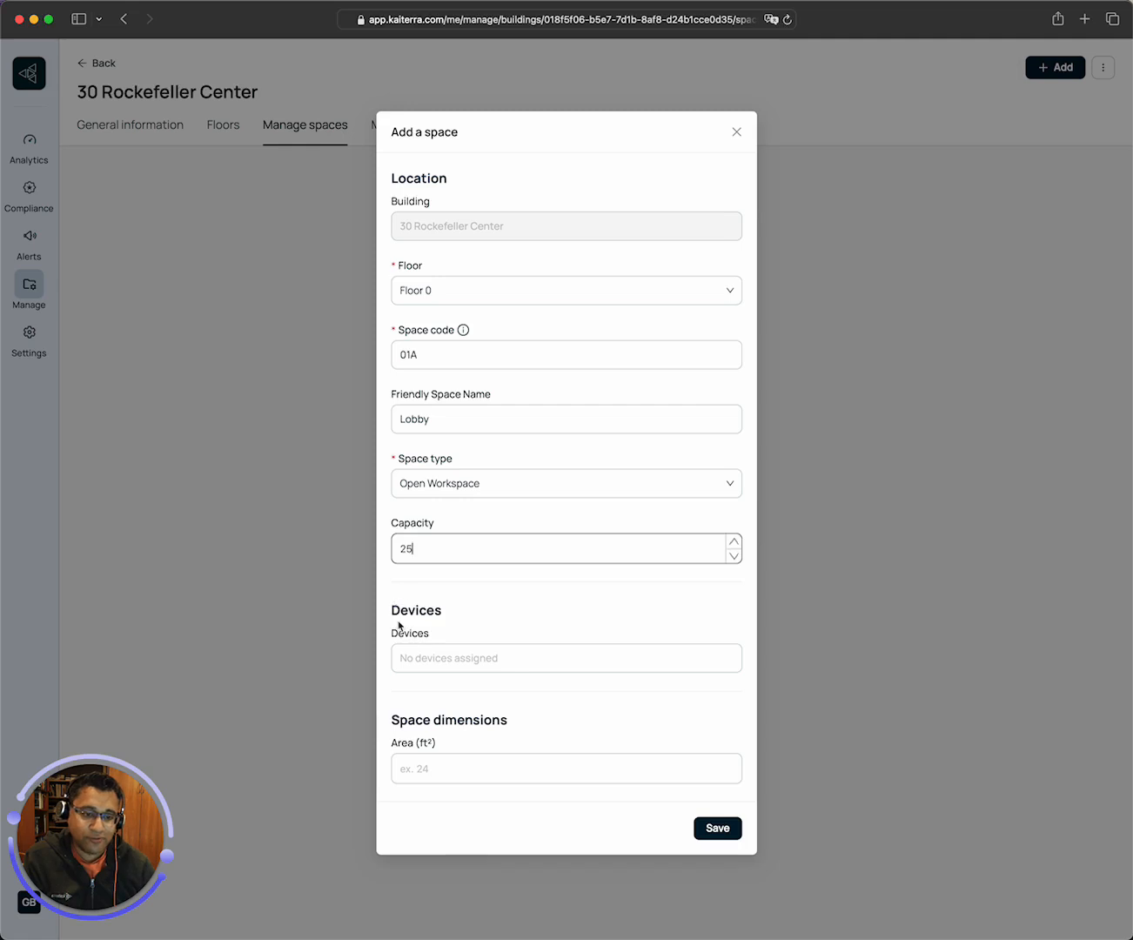
left_click(430, 660)
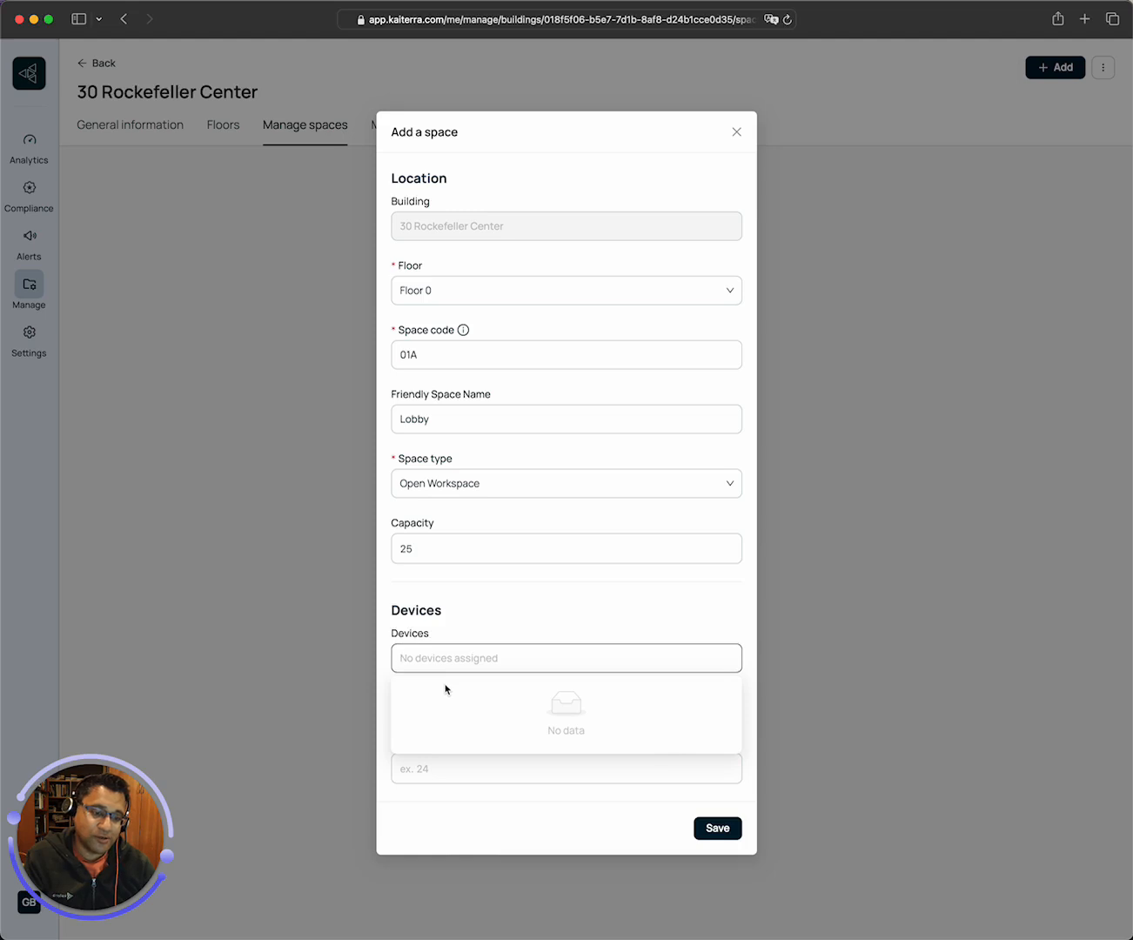
left_click(501, 610)
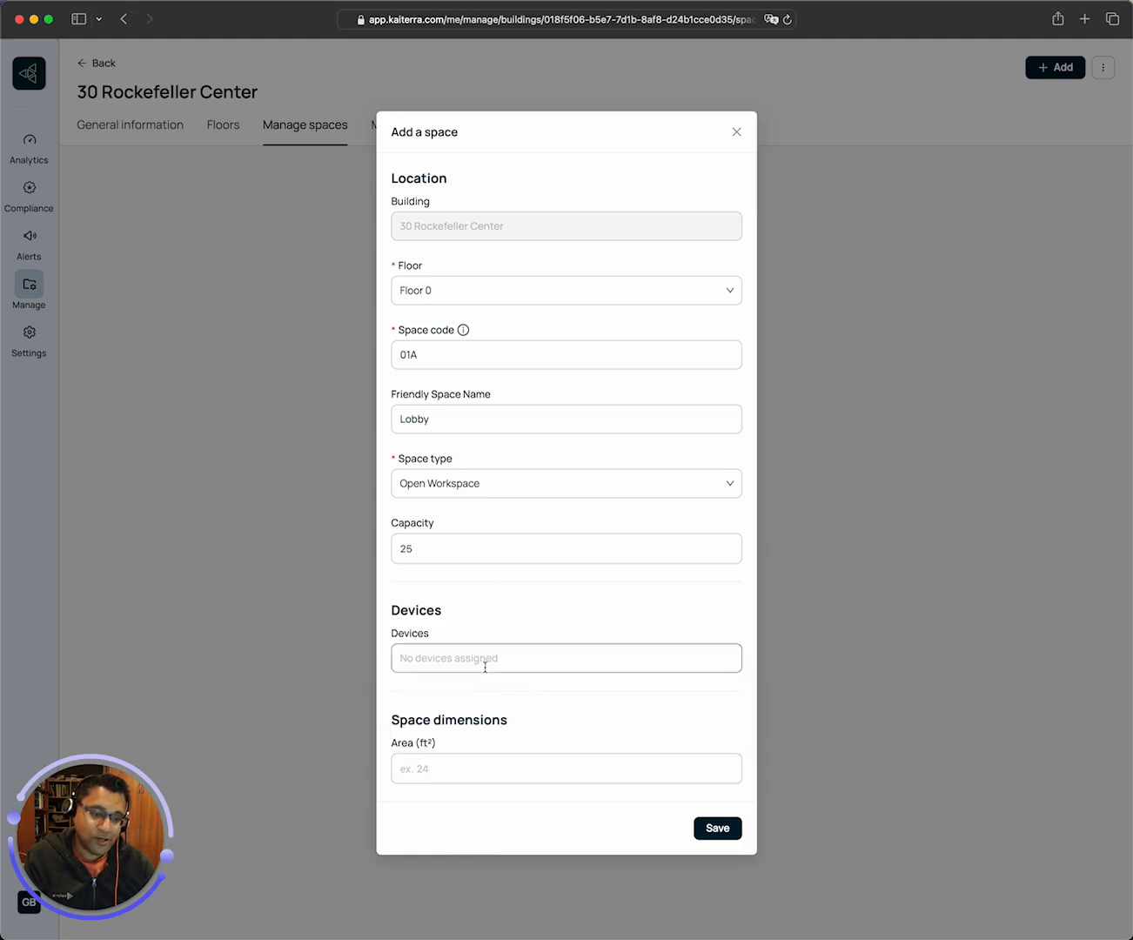
left_click(463, 766)
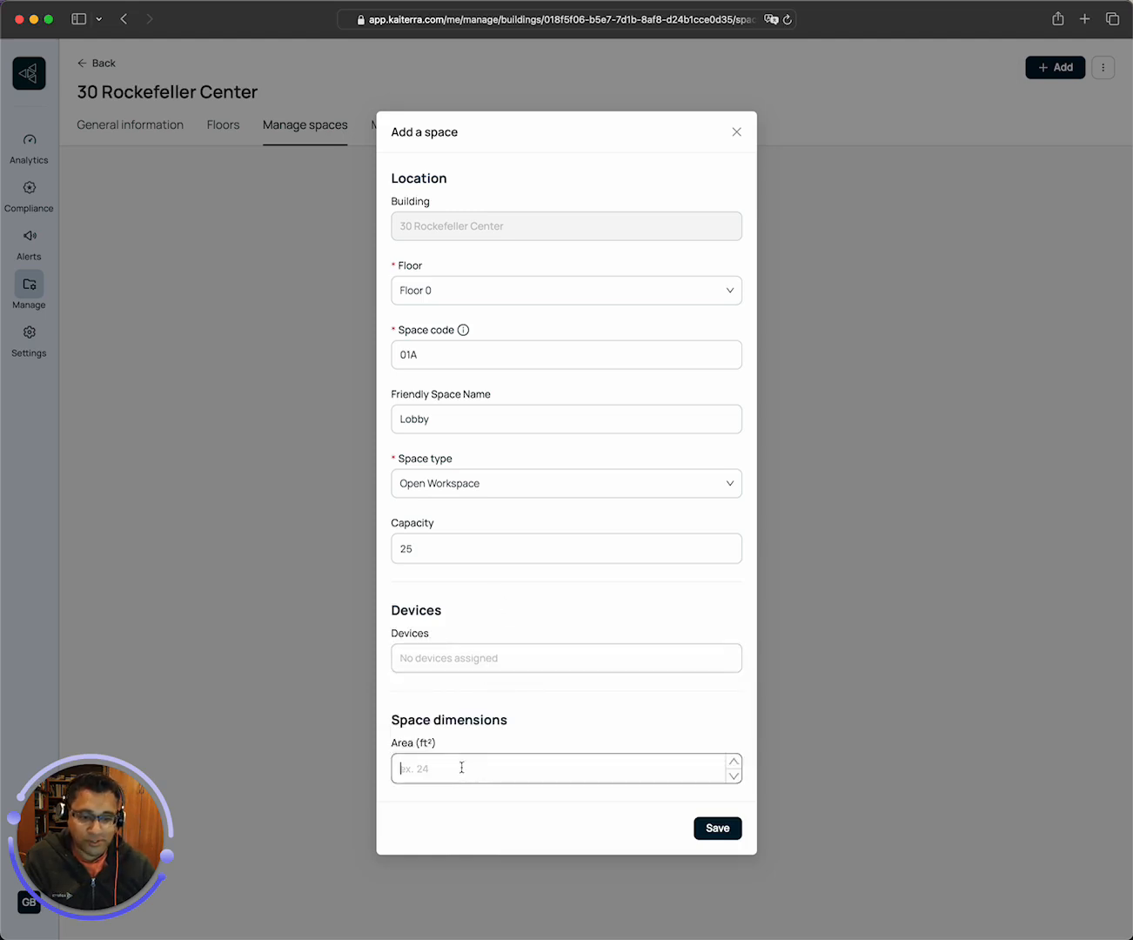
type("100")
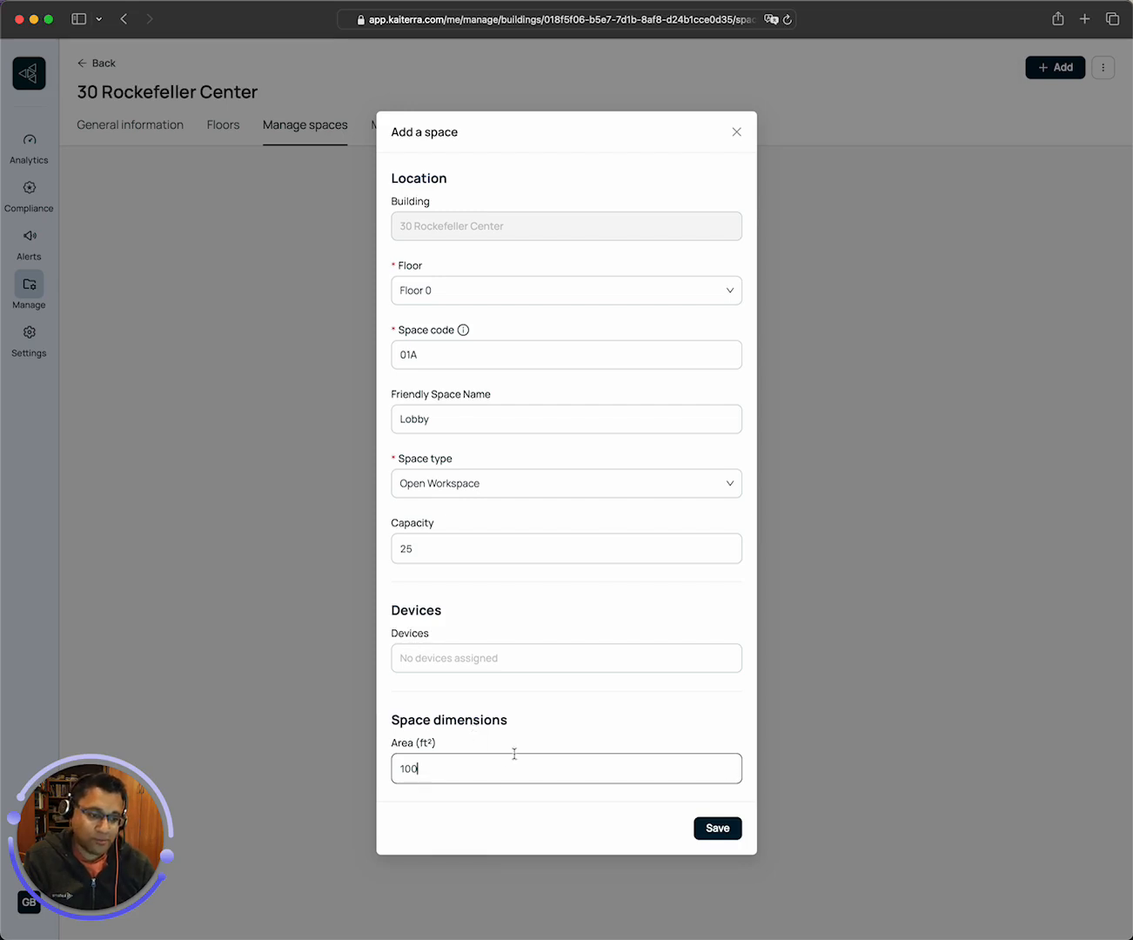
left_click(717, 829)
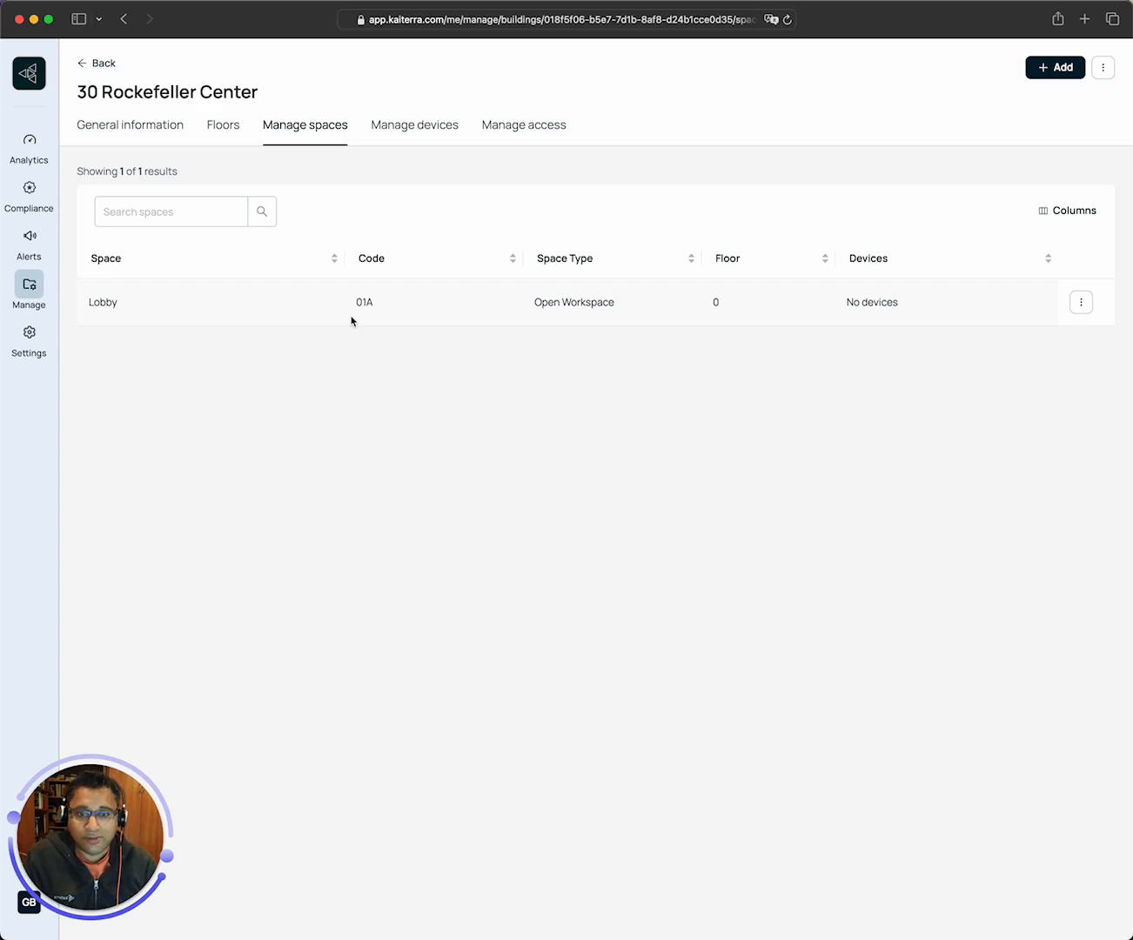
Step: Open the floor list of the Capitol Records building and view all spaces on floor 0
left_click(28, 333)
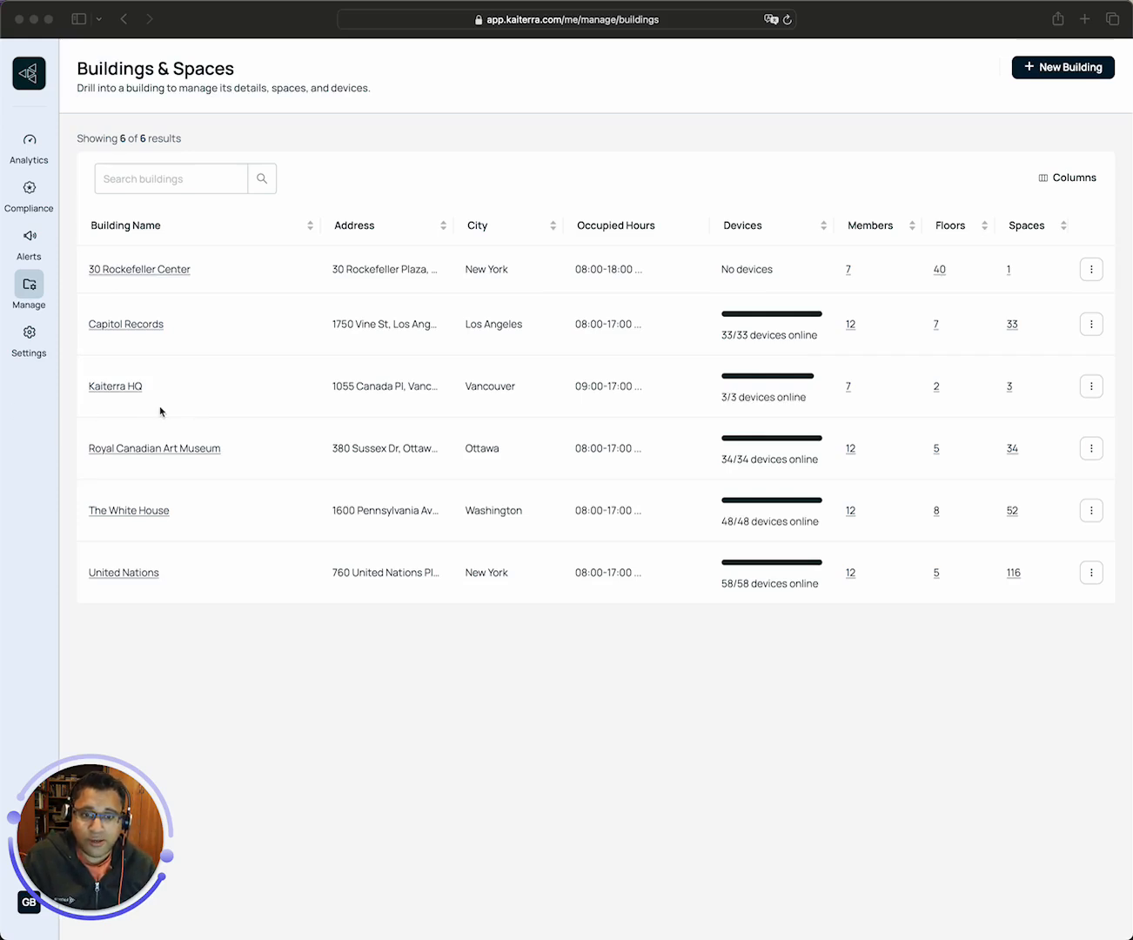
left_click(130, 328)
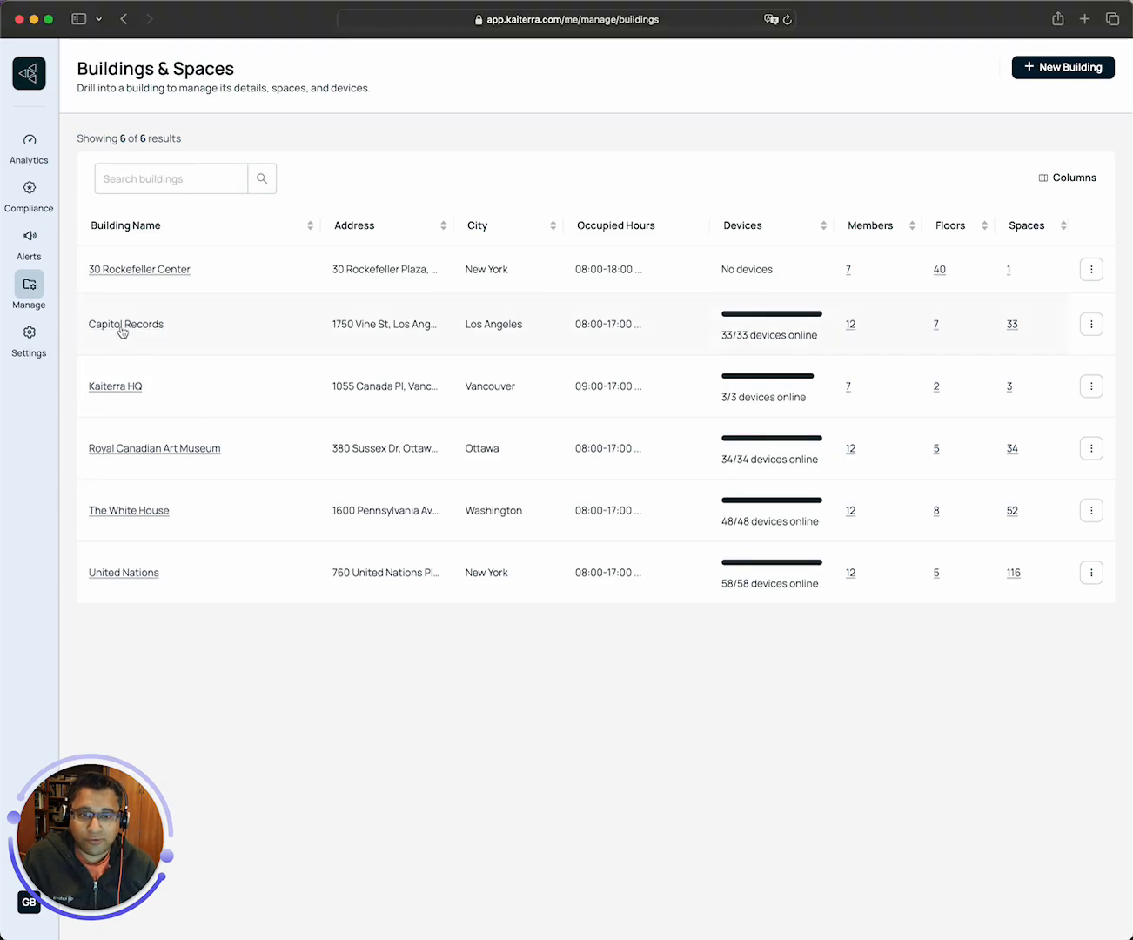
left_click(124, 329)
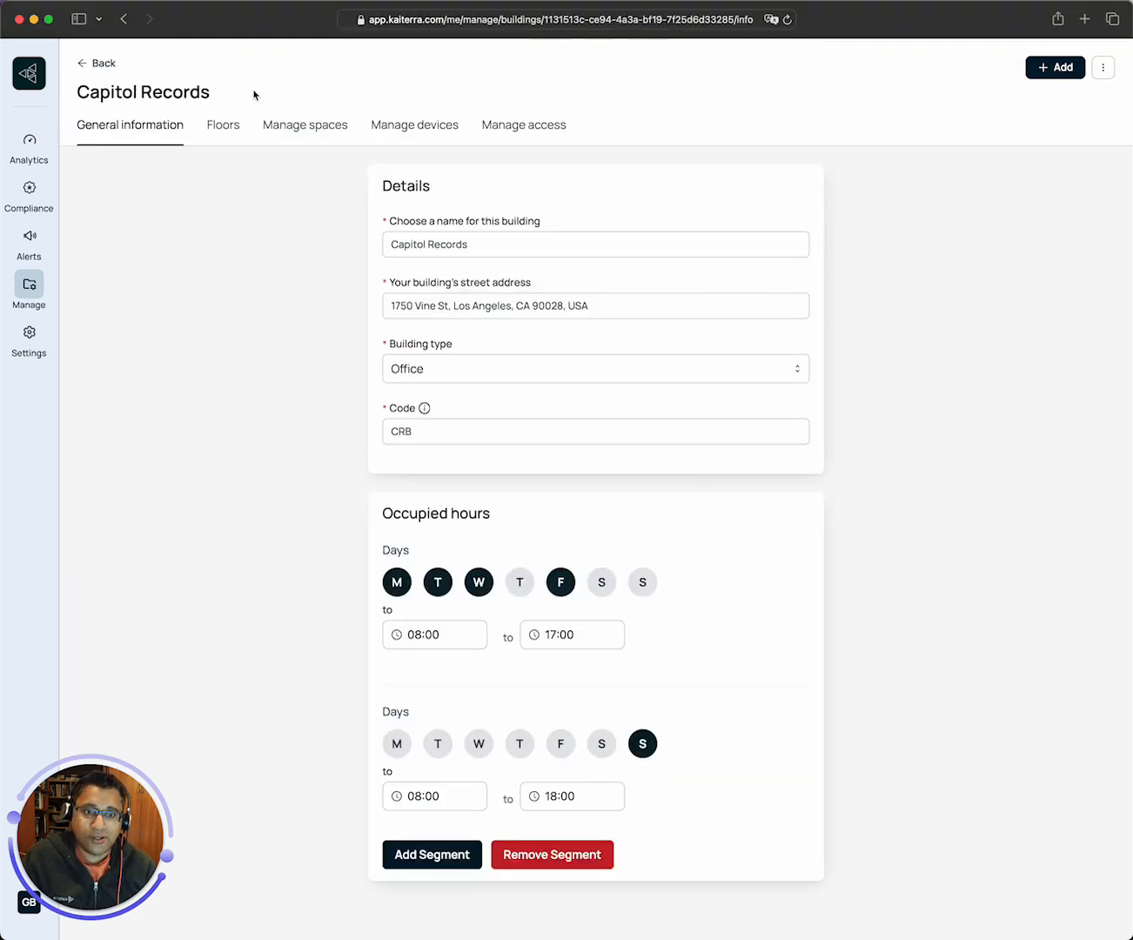
left_click(228, 128)
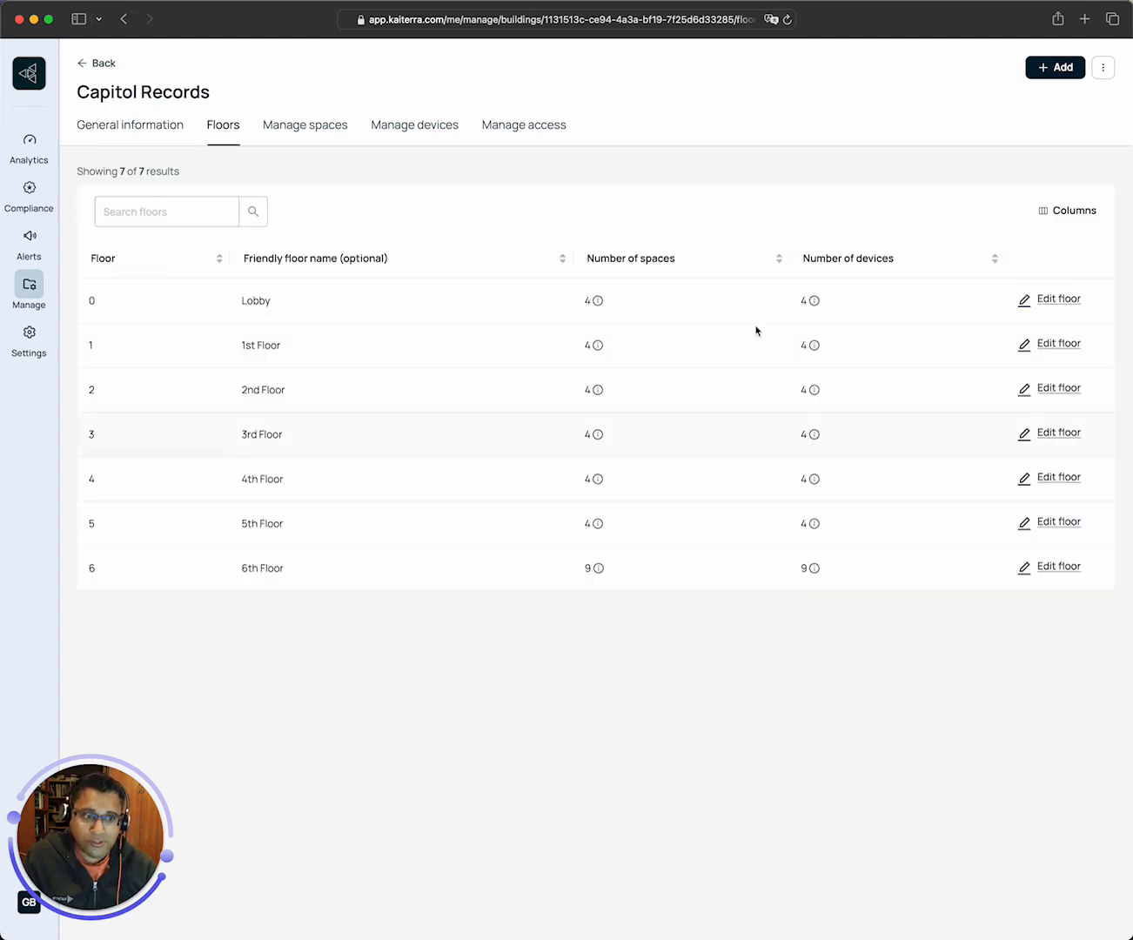
mouse_move(598, 307)
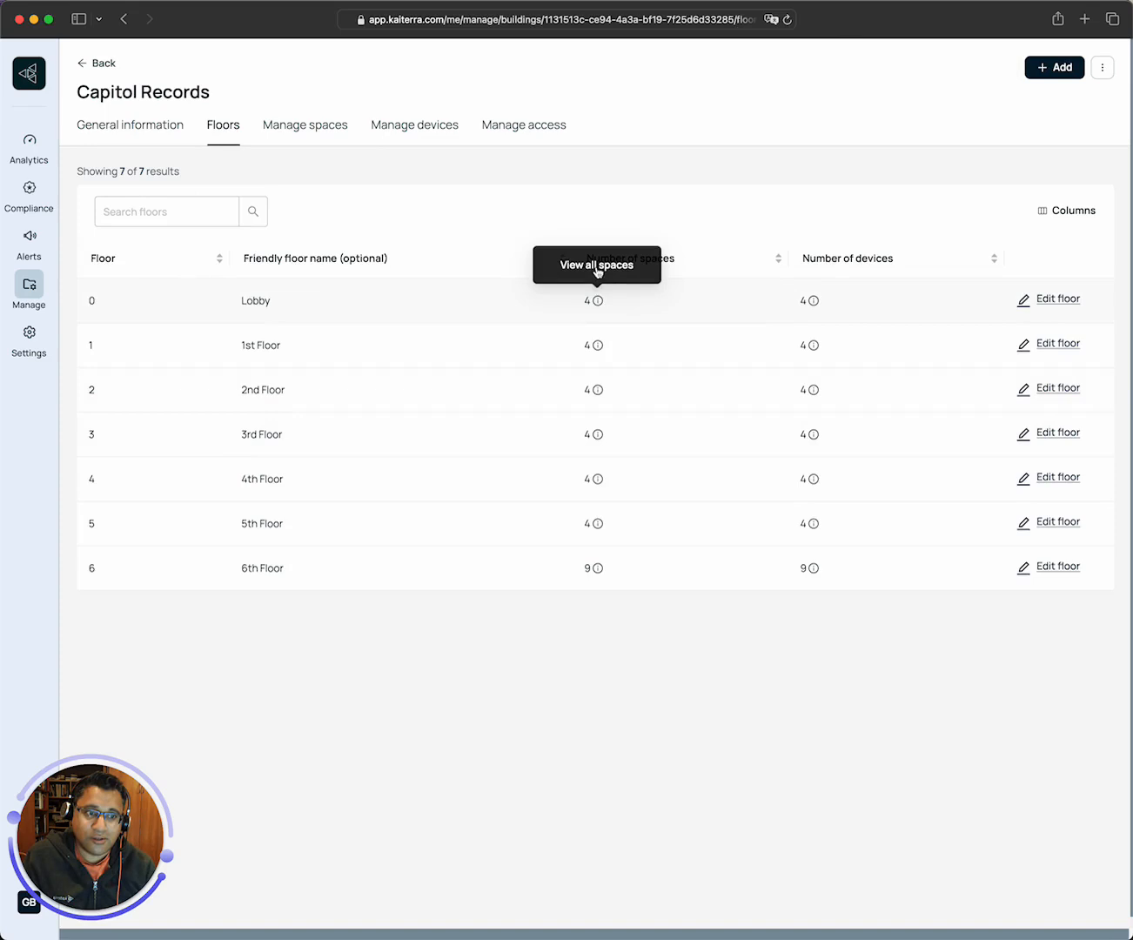
left_click(598, 266)
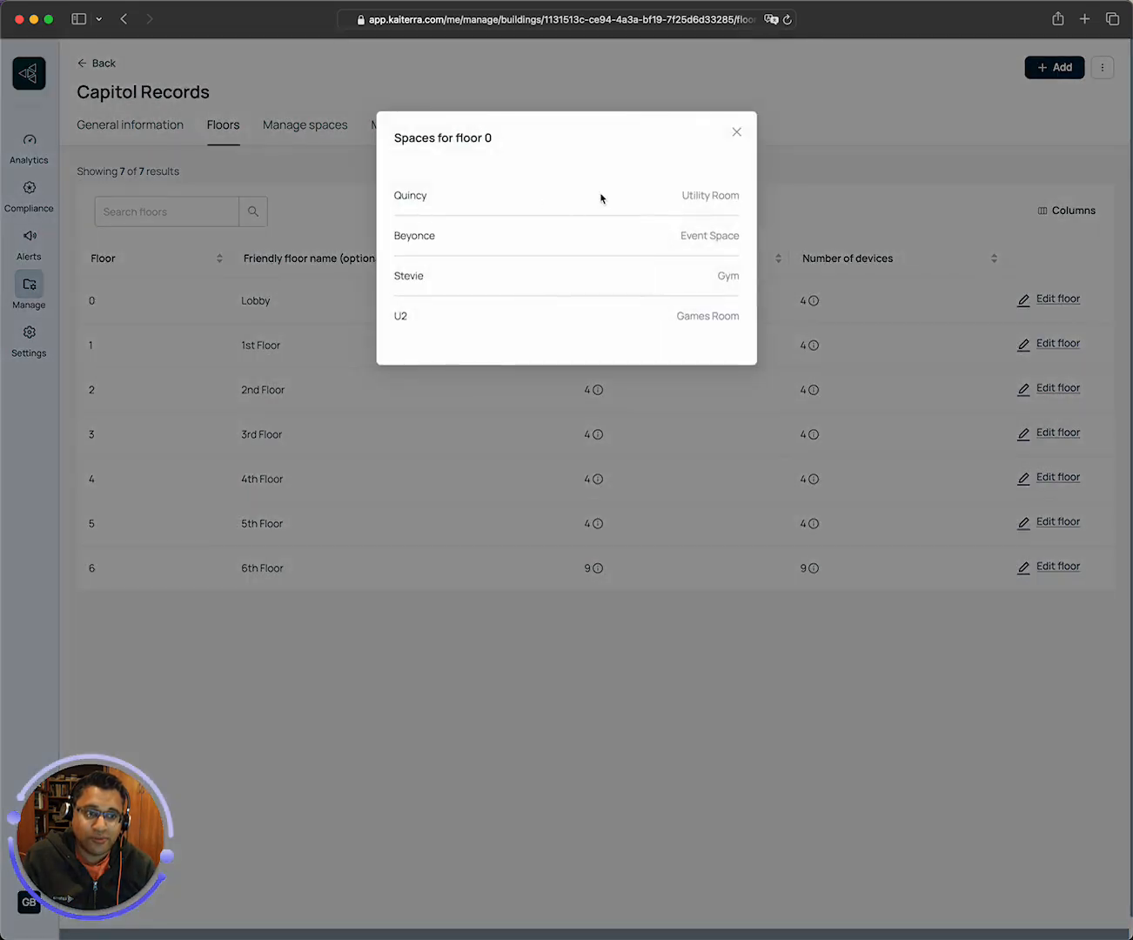
left_click(733, 134)
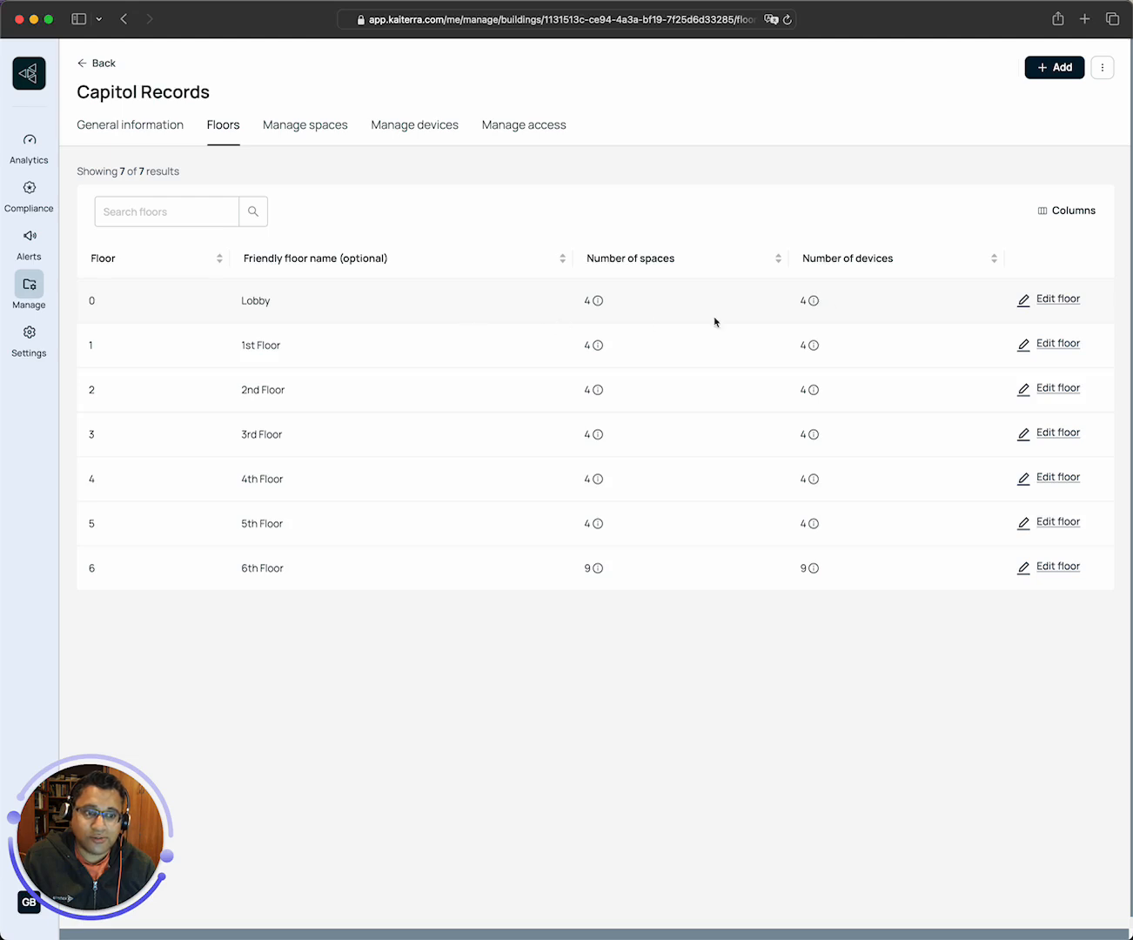
Step: Edit the Quincy space in Capitol Records, setting its area to 50 ft², and update it
left_click(299, 131)
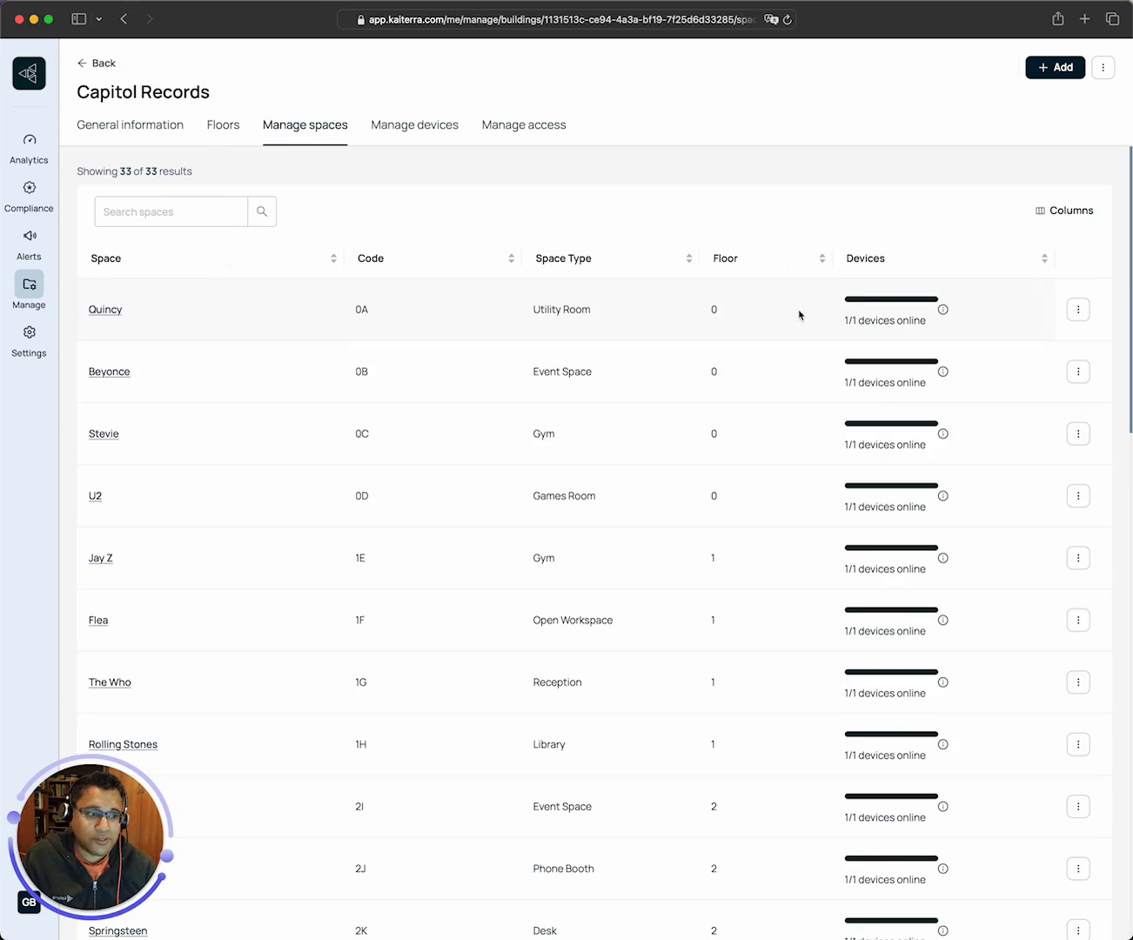
left_click(1078, 310)
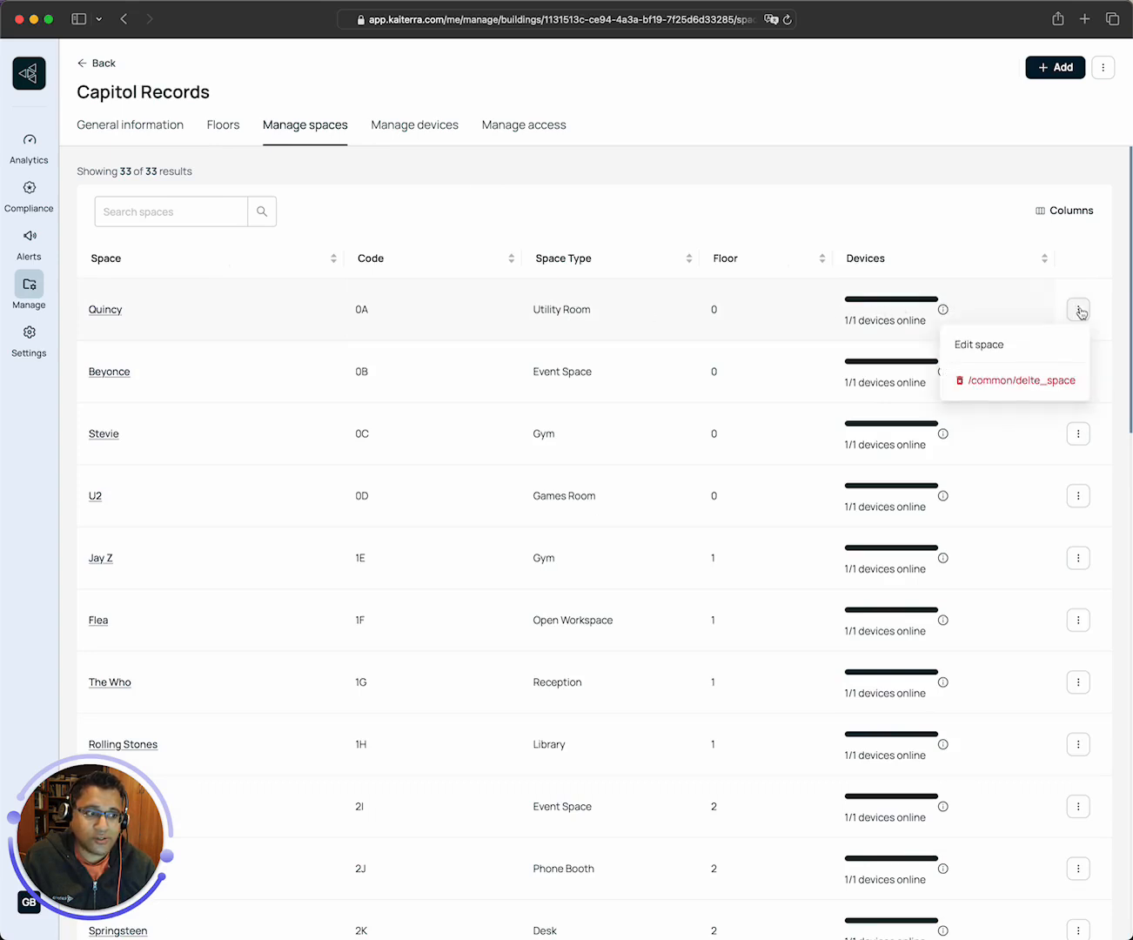
left_click(1029, 350)
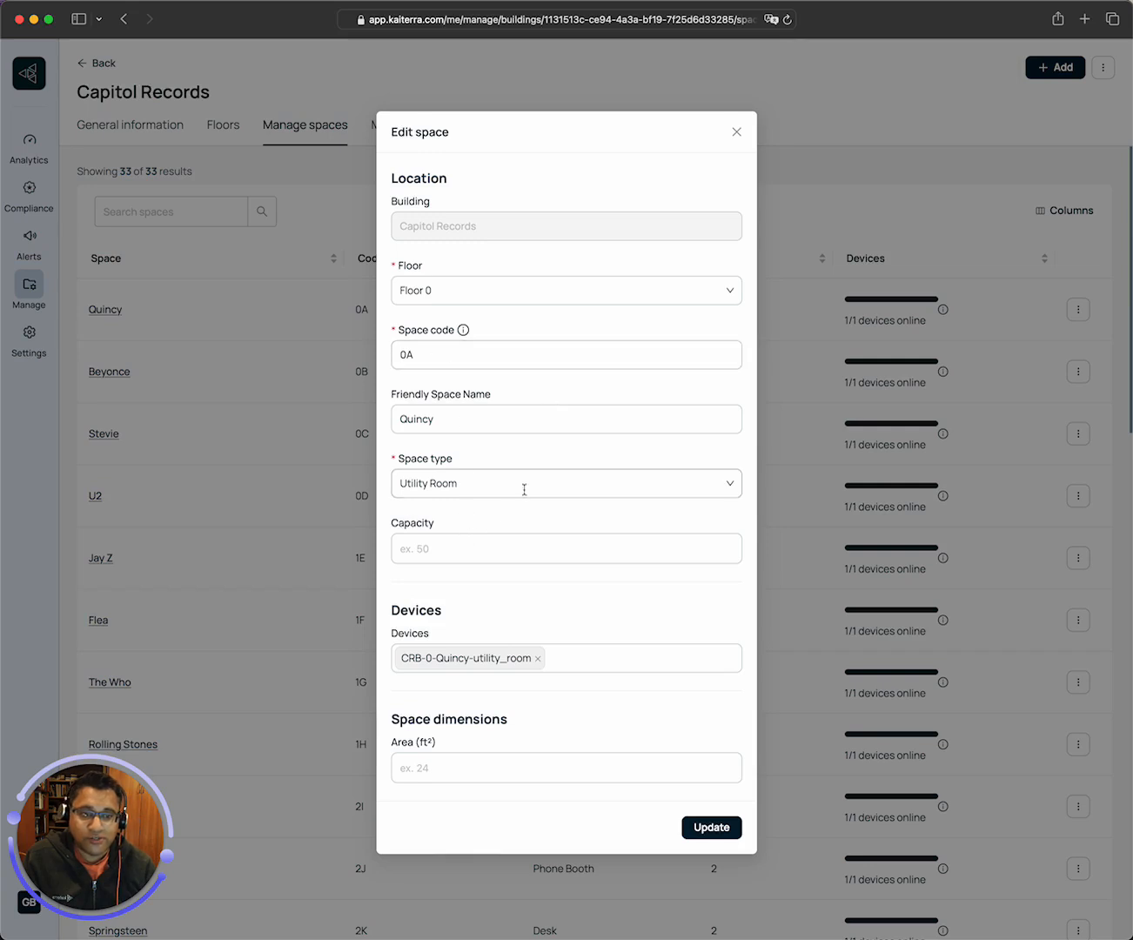
left_click(570, 661)
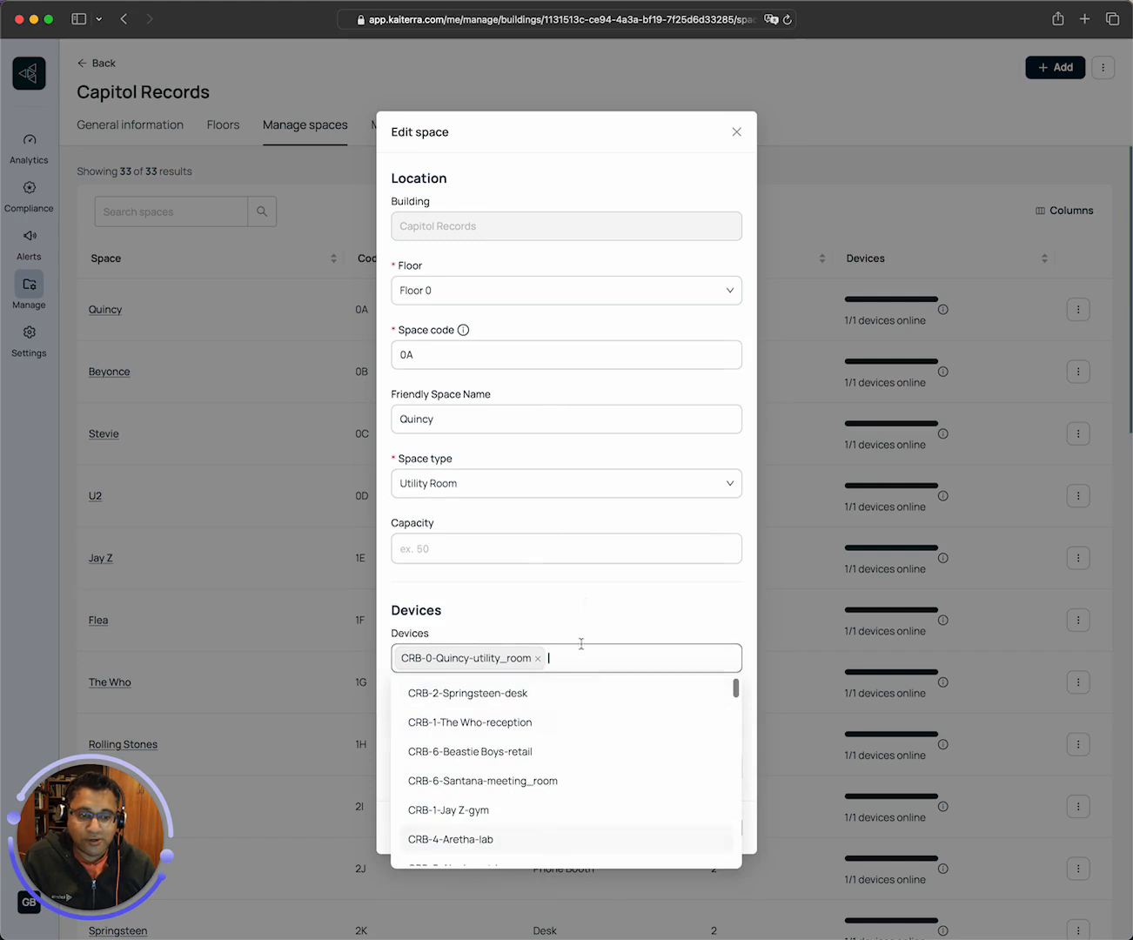
left_click(588, 611)
left_click(503, 772)
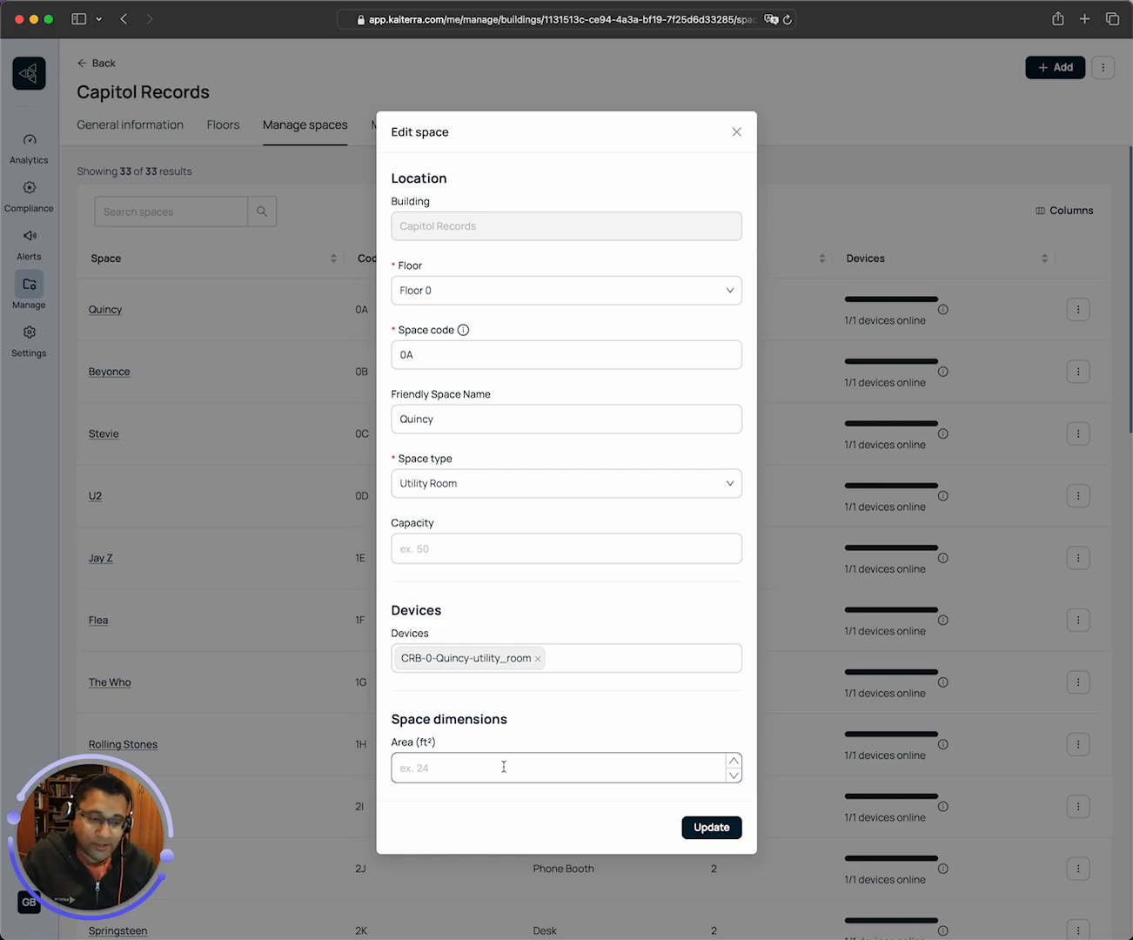
type("50")
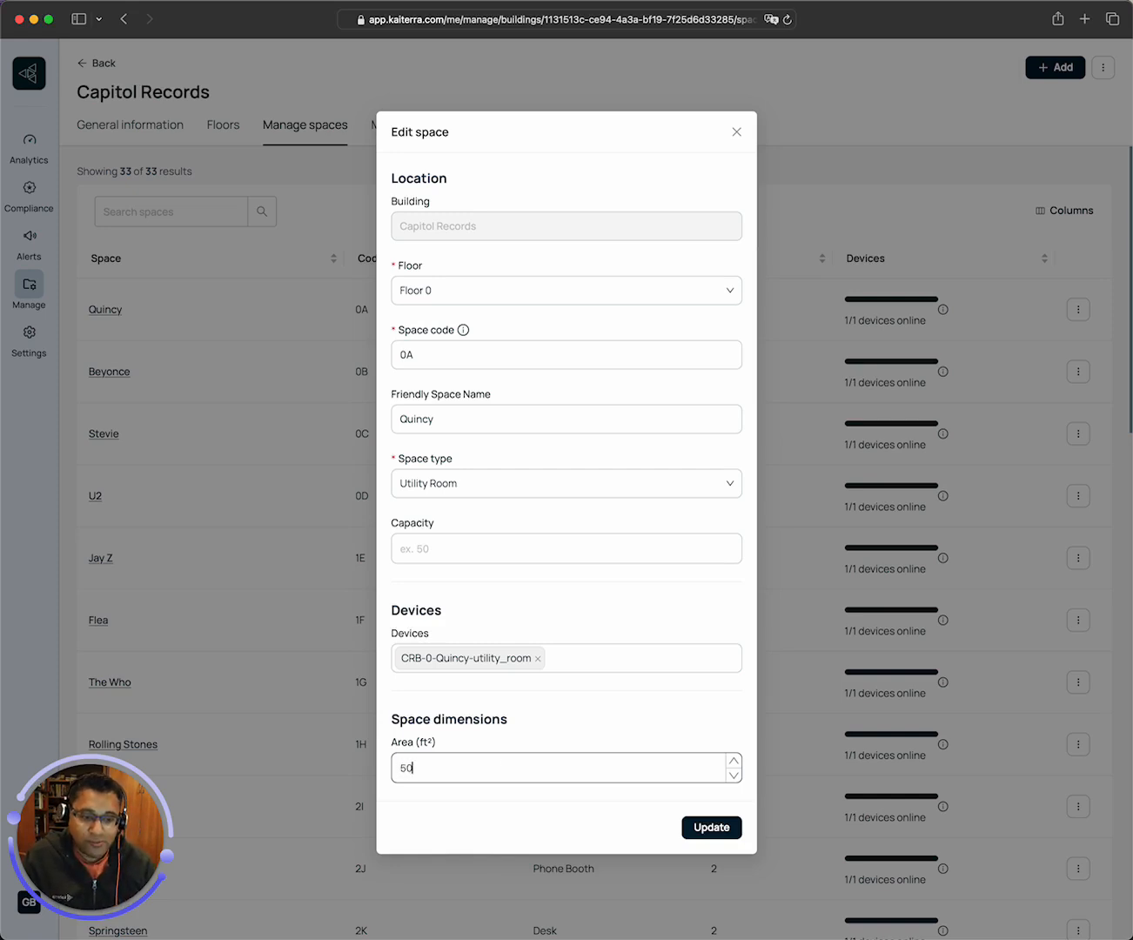
left_click(692, 829)
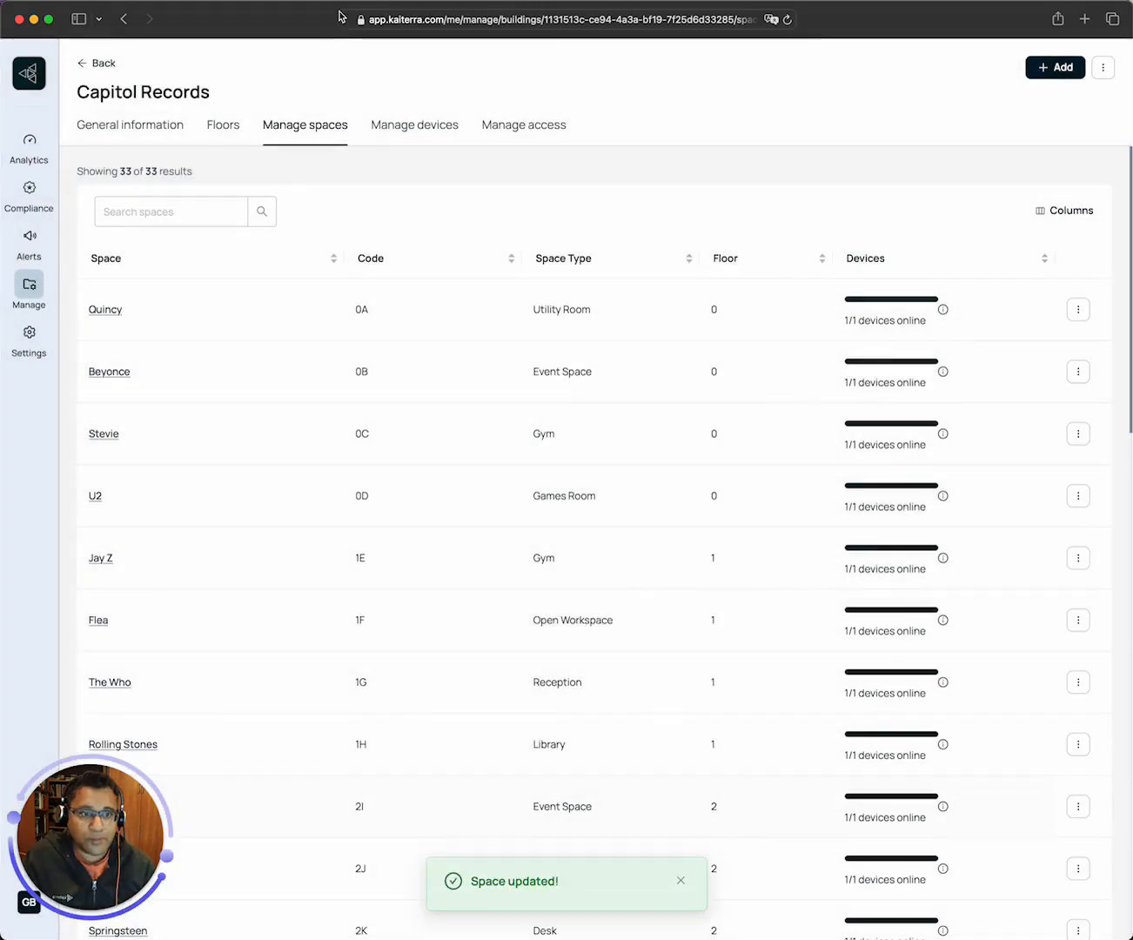
Step: Open the list of devices assigned to the Capitol Records building
left_click(416, 126)
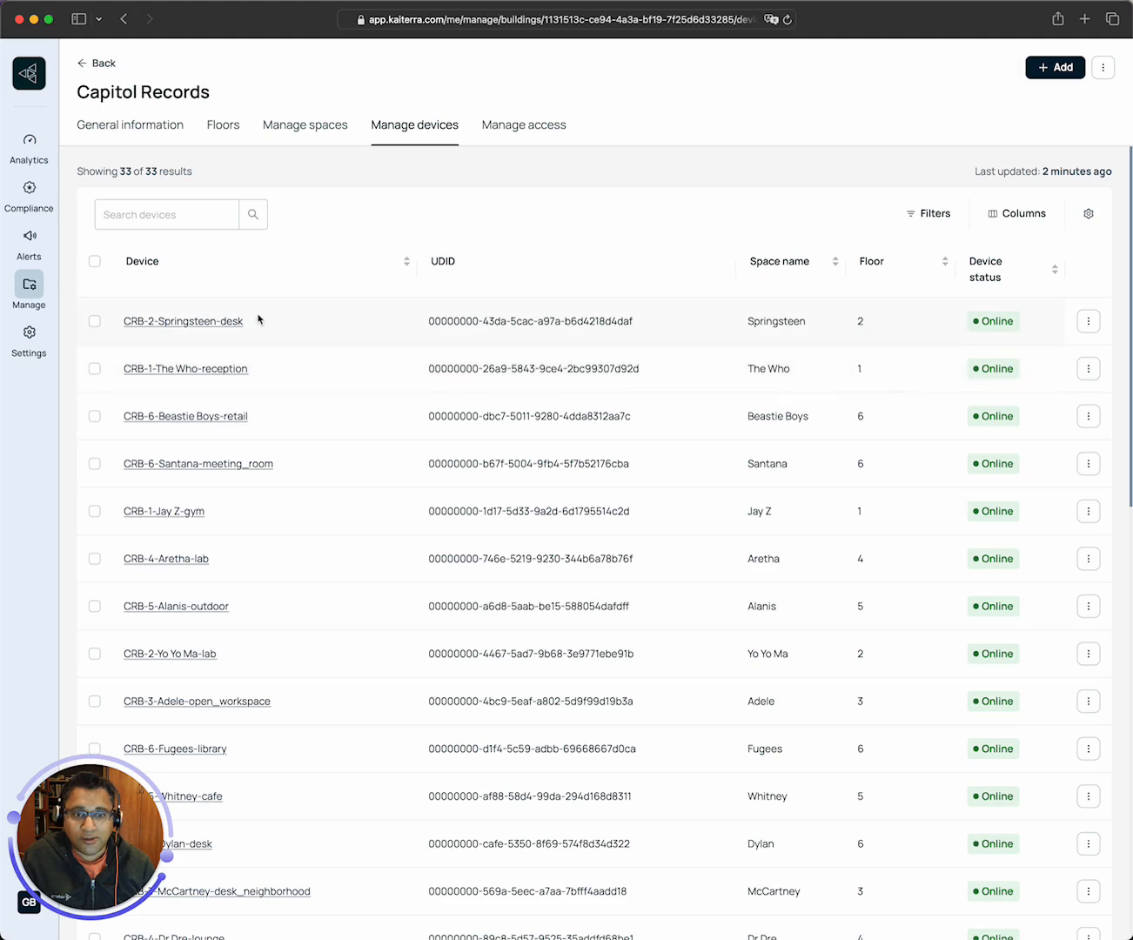
mouse_move(31, 294)
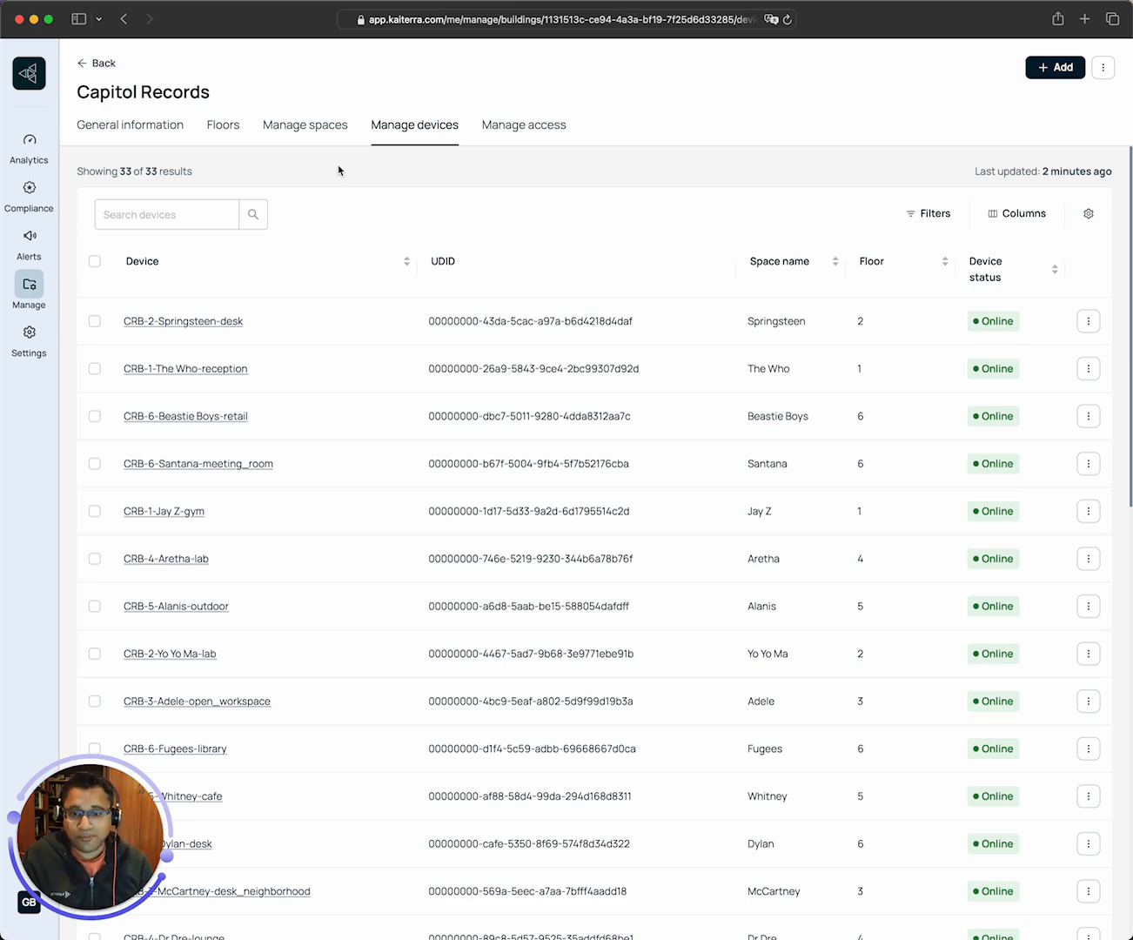
mouse_move(30, 237)
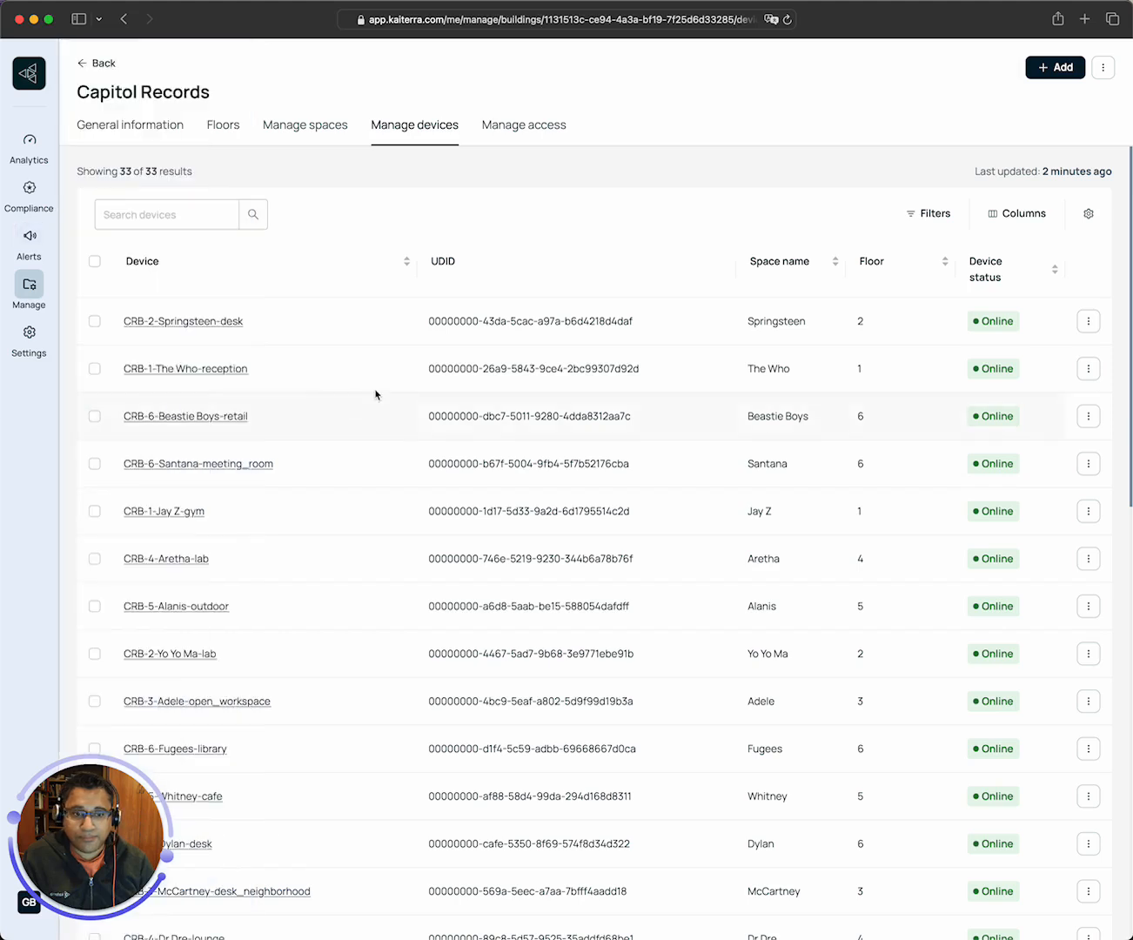